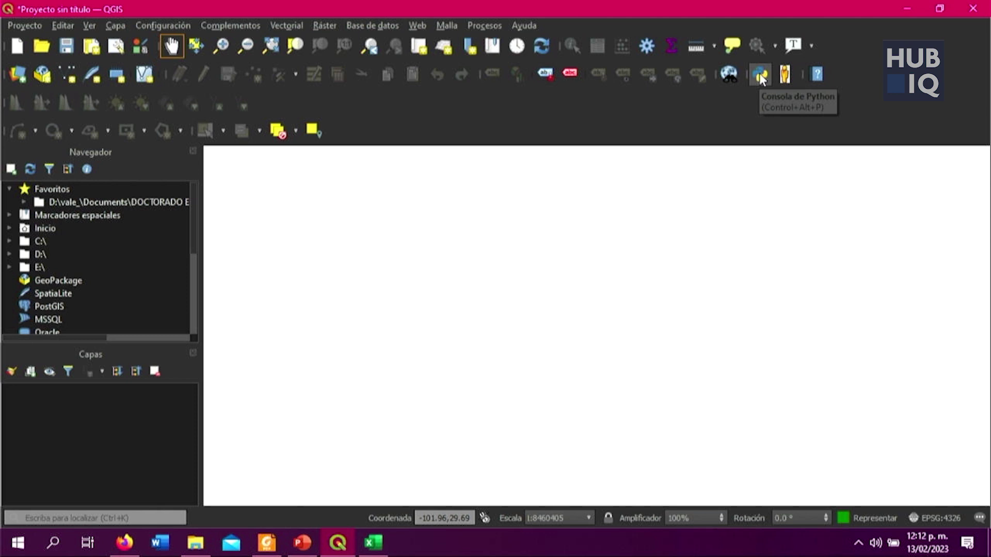
left_click(761, 77)
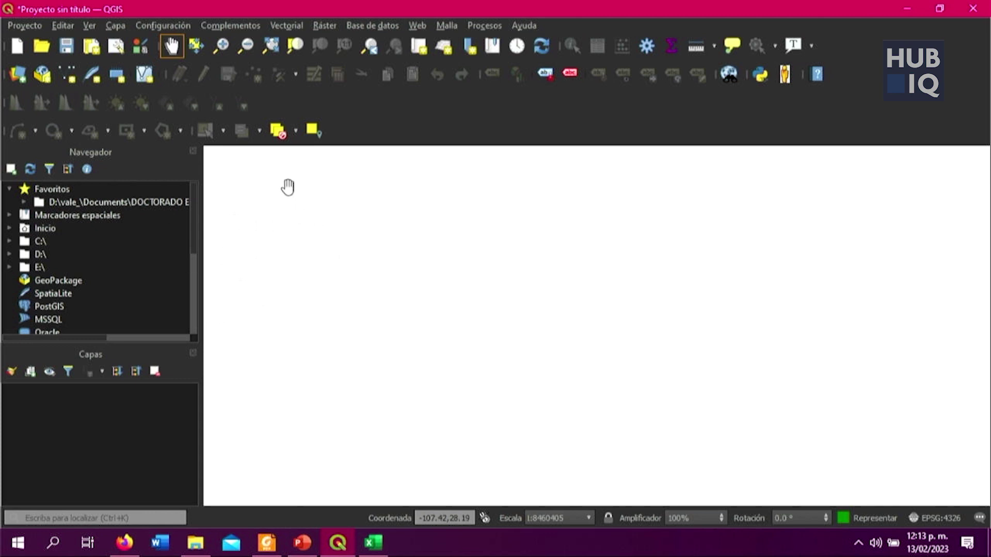
left_click(299, 26)
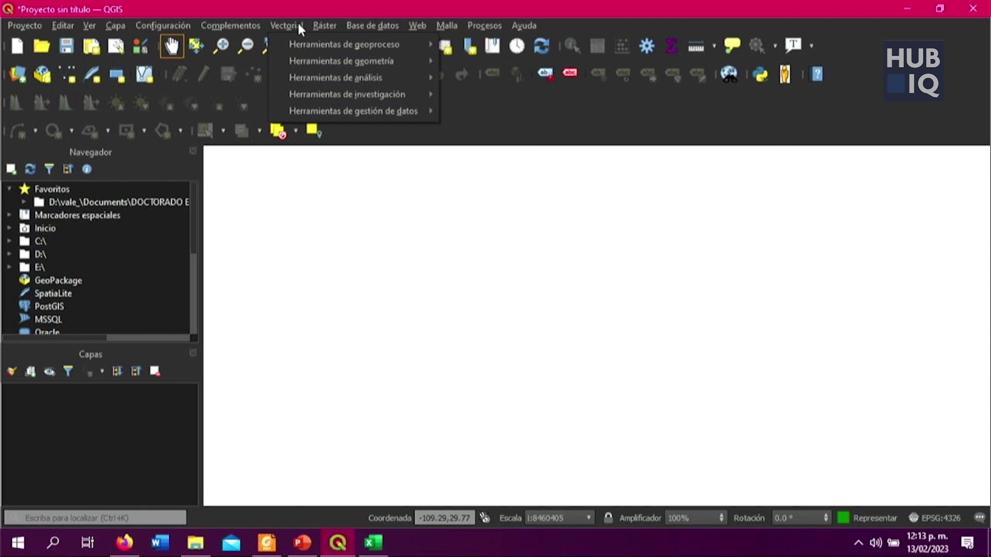
left_click(300, 28)
left_click(62, 26)
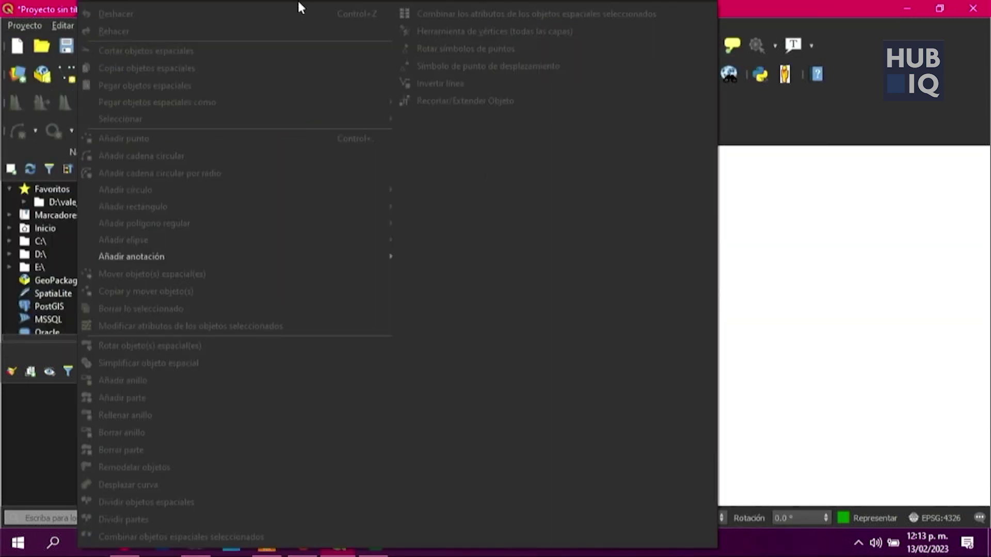
left_click(831, 283)
Step: Start adding a delimited text layer and choose Renael al 31_07_21.csv from the Downloads folder Curso HUBIQ P1 as its source
left_click(122, 23)
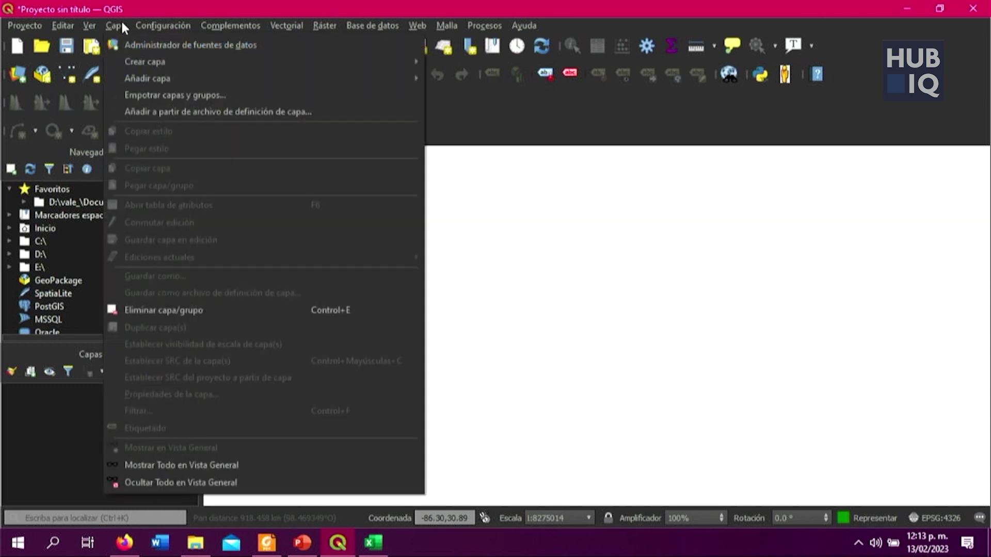
mouse_move(144, 78)
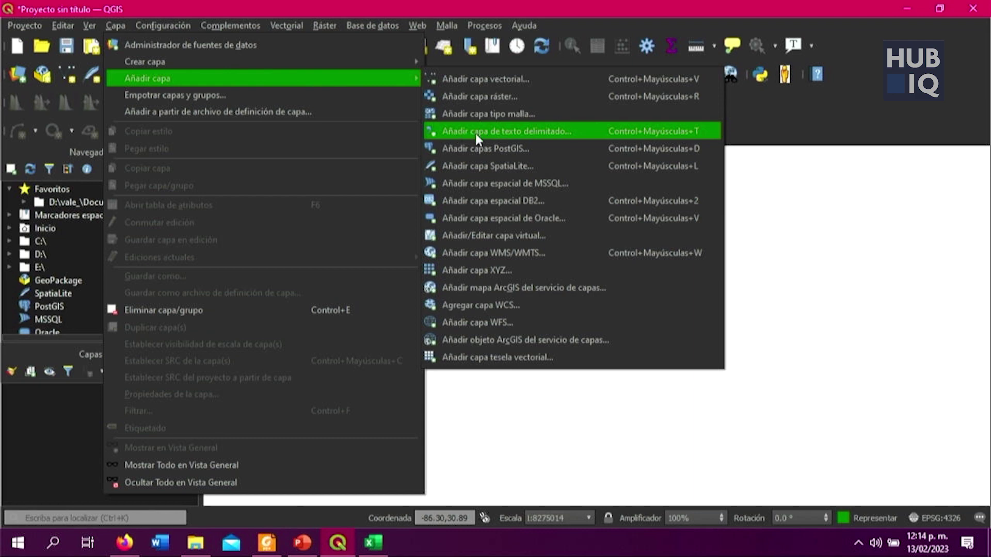
left_click(510, 130)
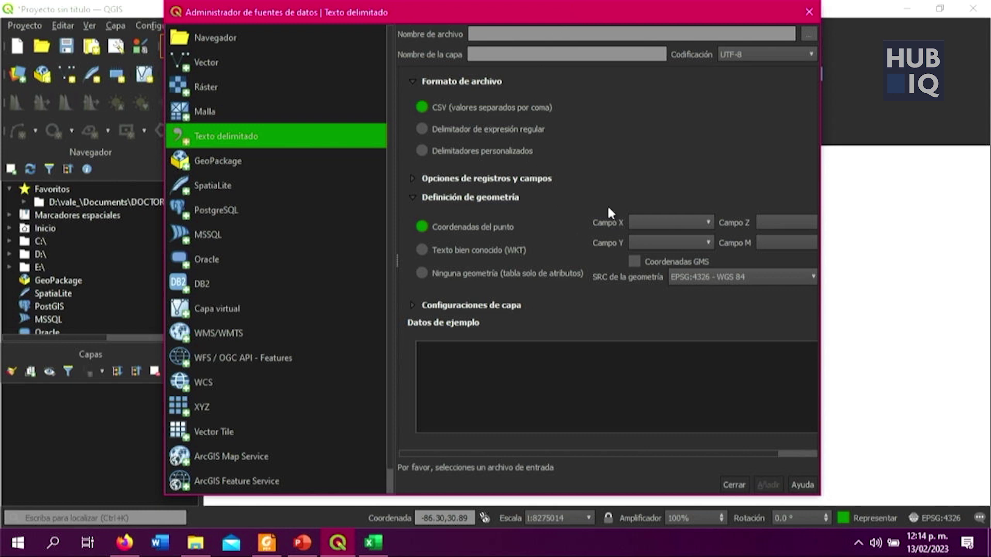
left_click(808, 34)
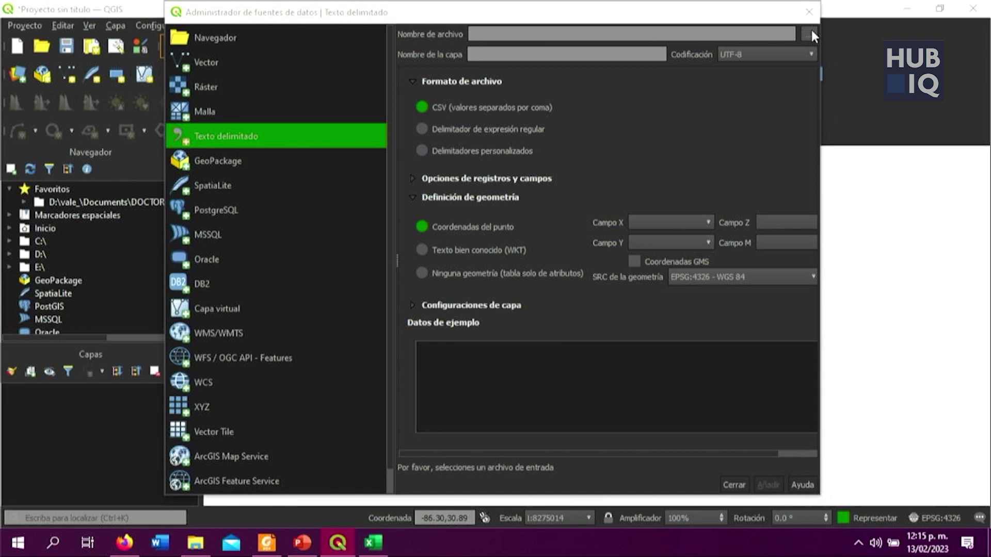
left_click(811, 32)
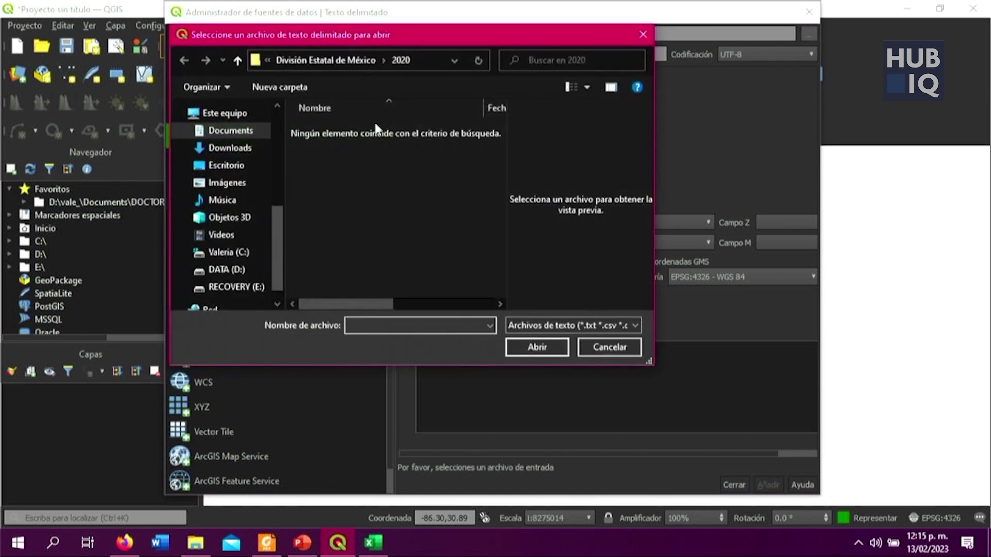
left_click(254, 146)
left_click(348, 149)
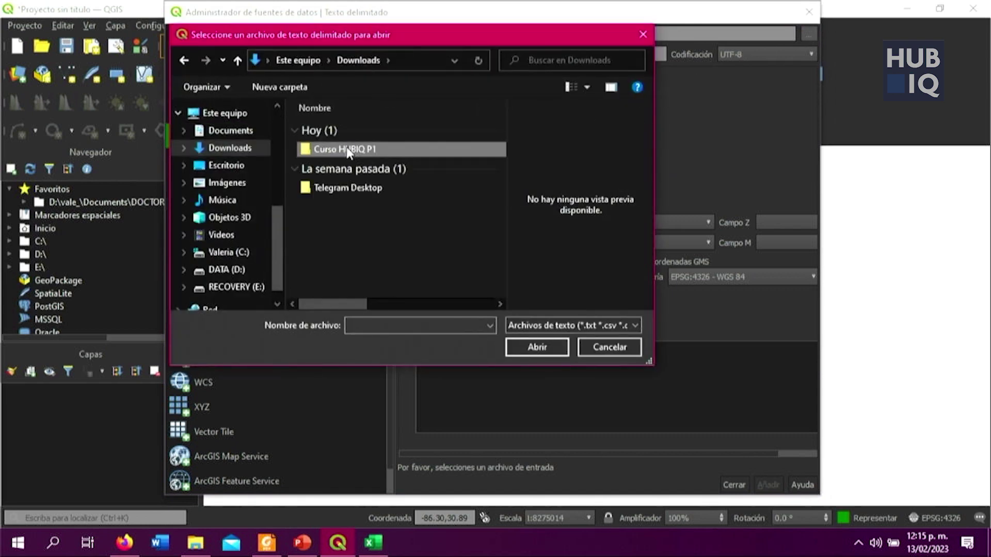
double_click(347, 150)
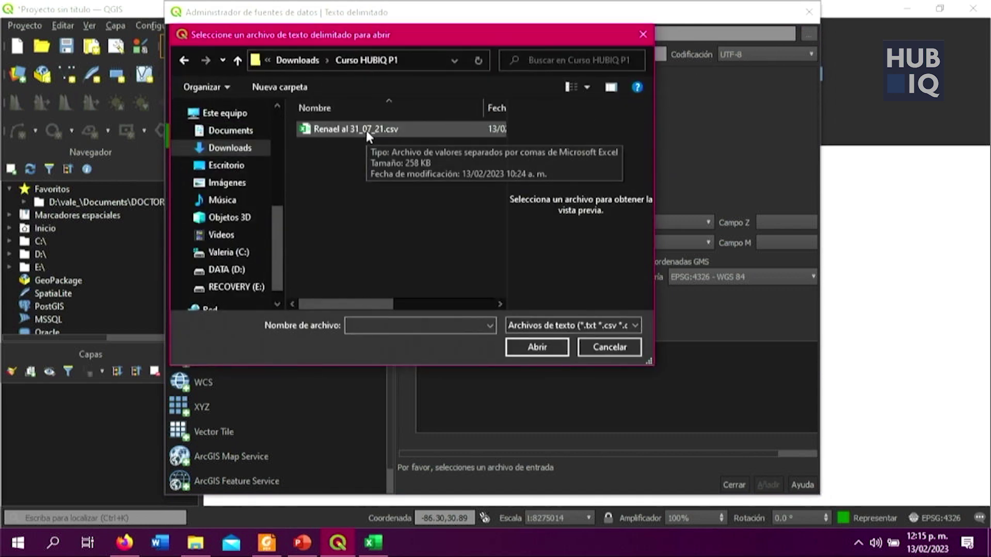
left_click(366, 130)
left_click(537, 347)
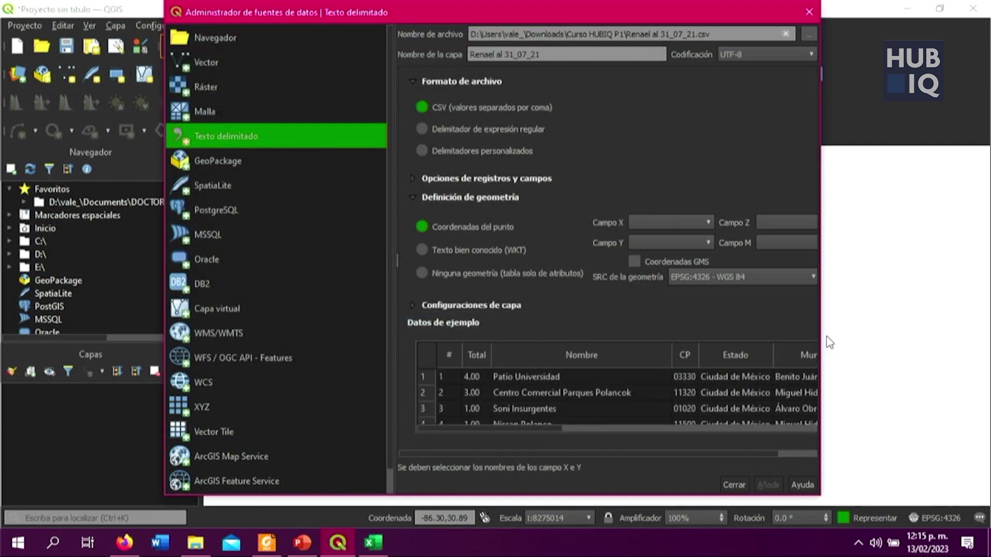
Step: Widen the import form and define the point coordinates with Longitud as the X field and Latitud as the Y field
left_click_drag(821, 336, 973, 360)
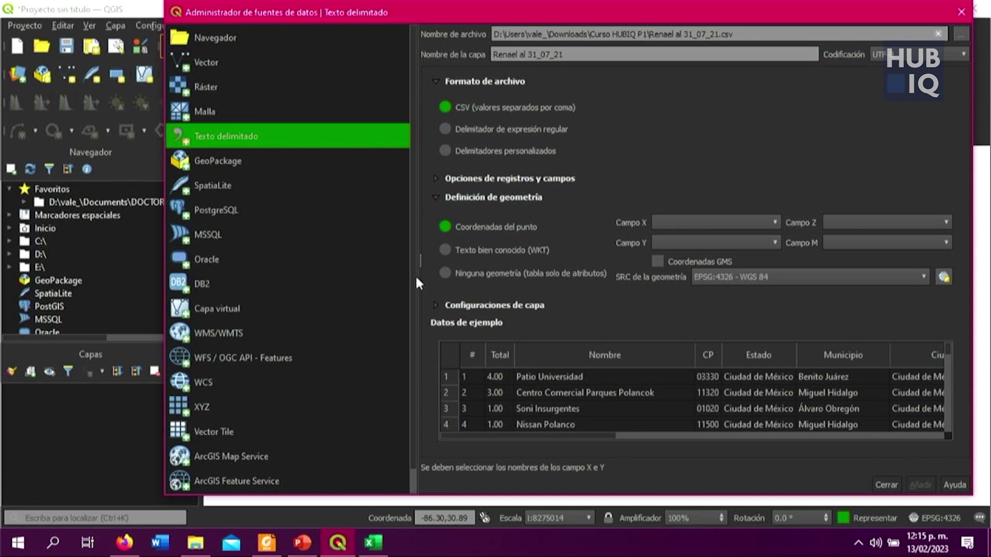
left_click_drag(419, 283, 326, 285)
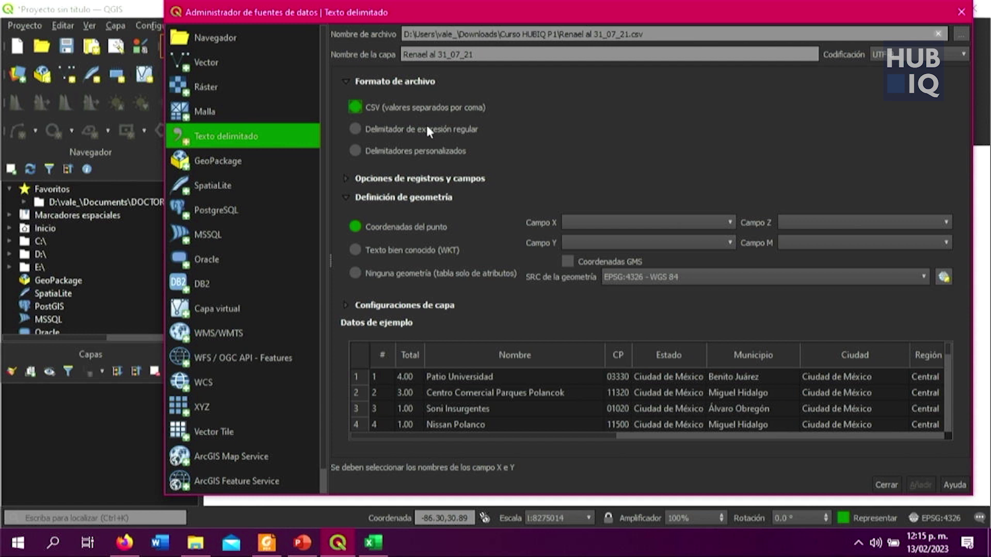
left_click(730, 222)
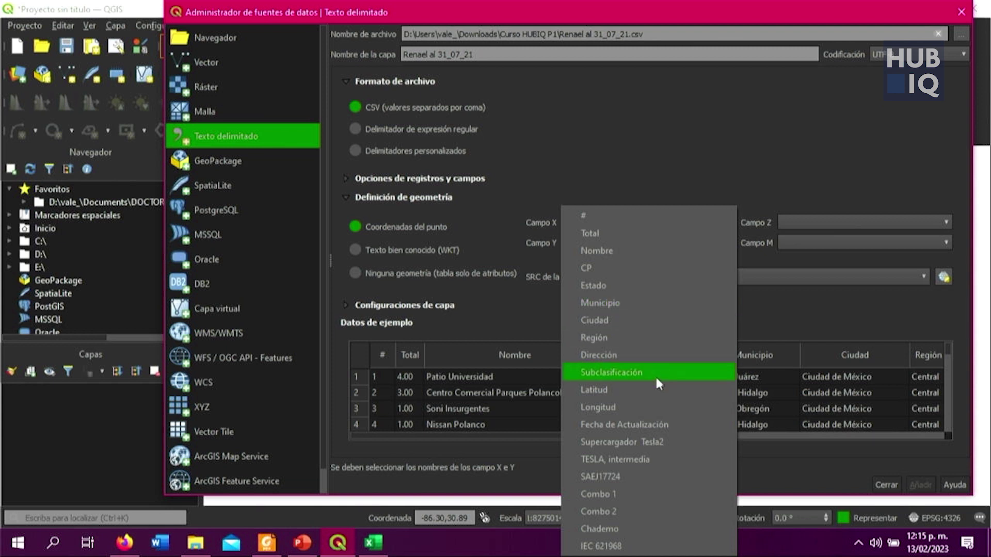
left_click(656, 402)
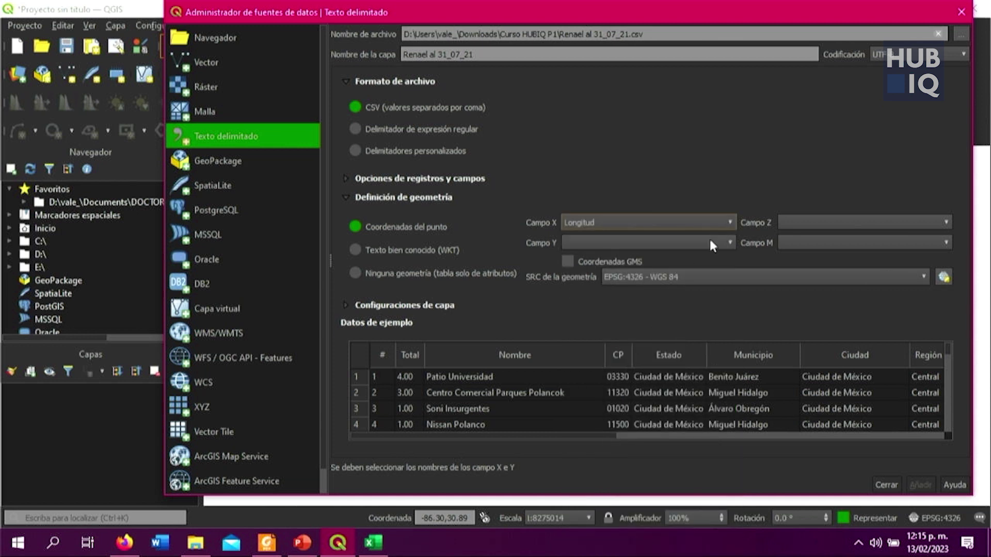
left_click(706, 241)
left_click(654, 389)
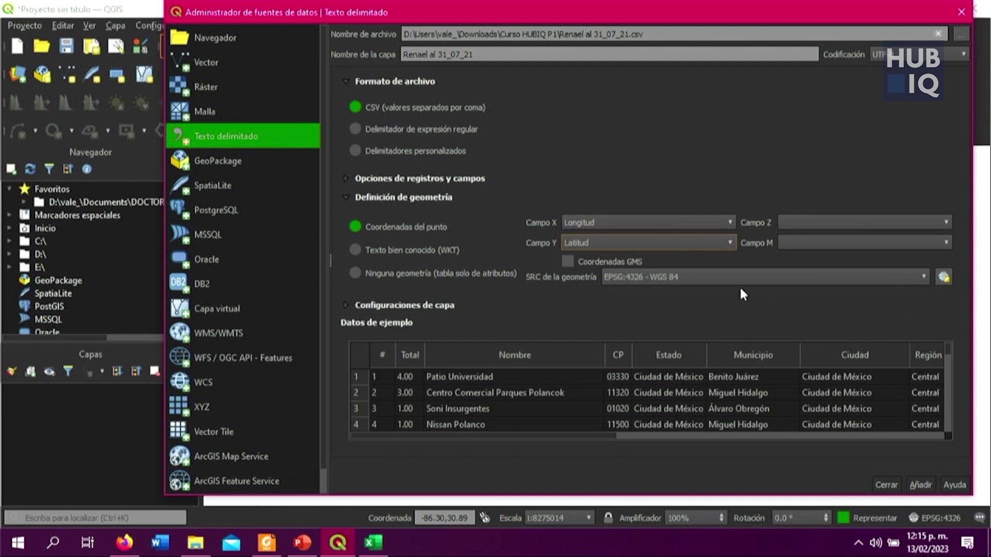
Step: Keep EPSG:4326 - WGS 84 as the geometry's reference system, add the CSV point layer to the project and close the data source manager
left_click(838, 279)
left_click(892, 294)
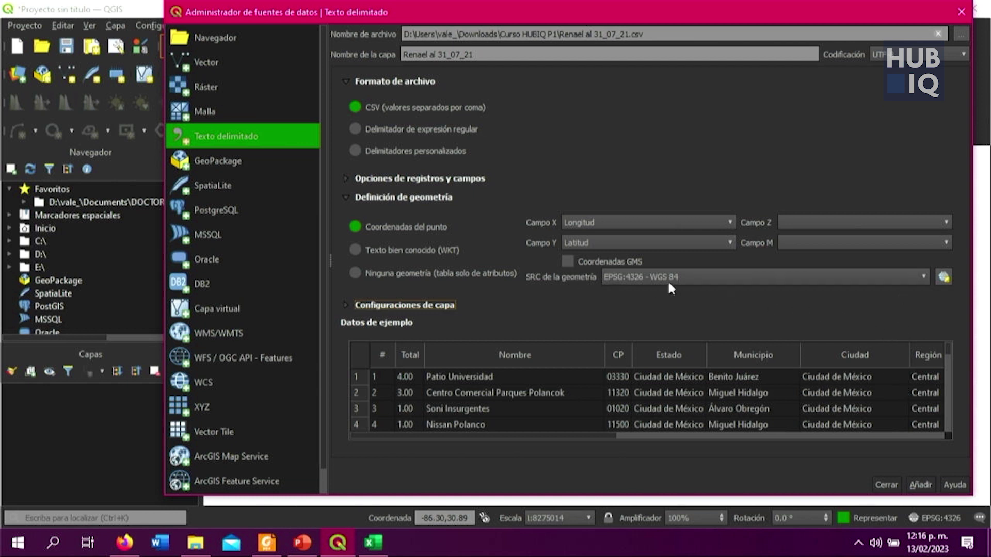
left_click(944, 277)
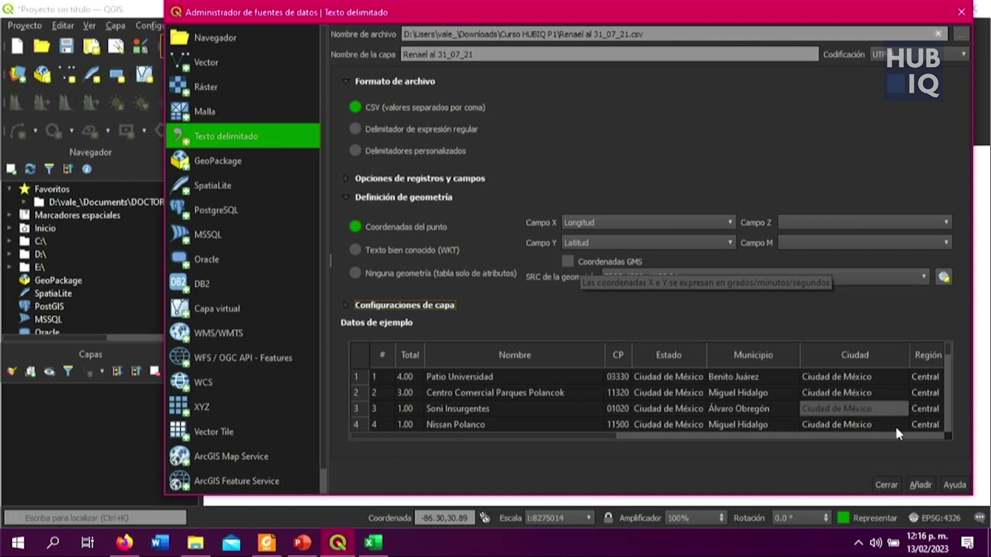
left_click(924, 487)
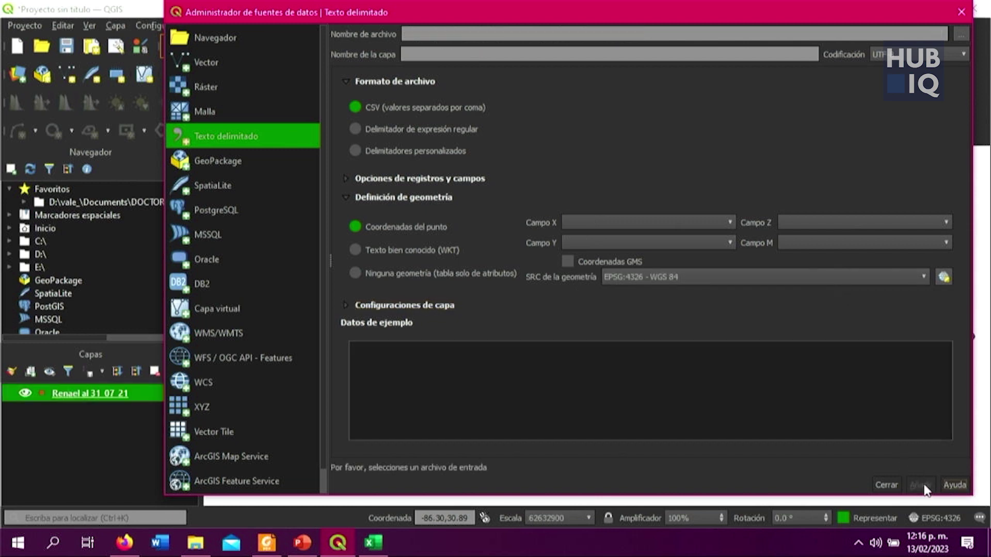
left_click_drag(919, 11, 836, 173)
left_click_drag(990, 176, 949, 201)
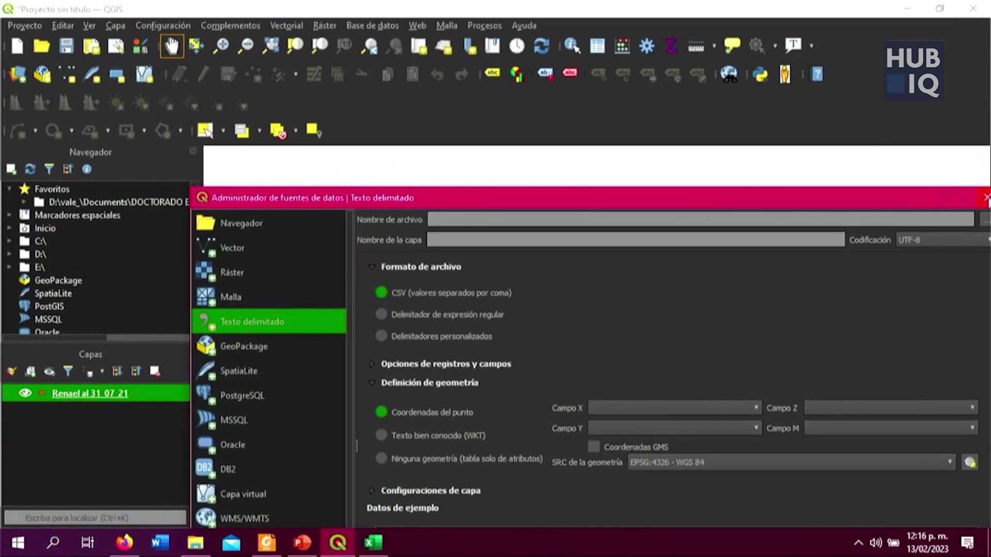
left_click(986, 199)
Step: Examine the distribution of the imported points across the map at several scales
scroll(349, 339, "up", 2)
left_click_drag(303, 351, 601, 332)
left_click_drag(367, 330, 496, 359)
scroll(495, 357, "up", 2)
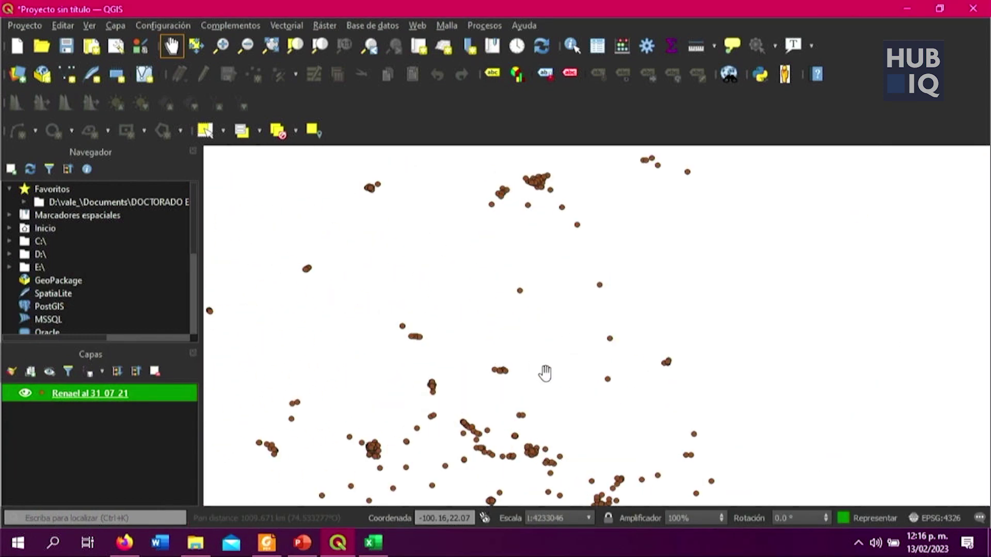
scroll(564, 405, "down", 2)
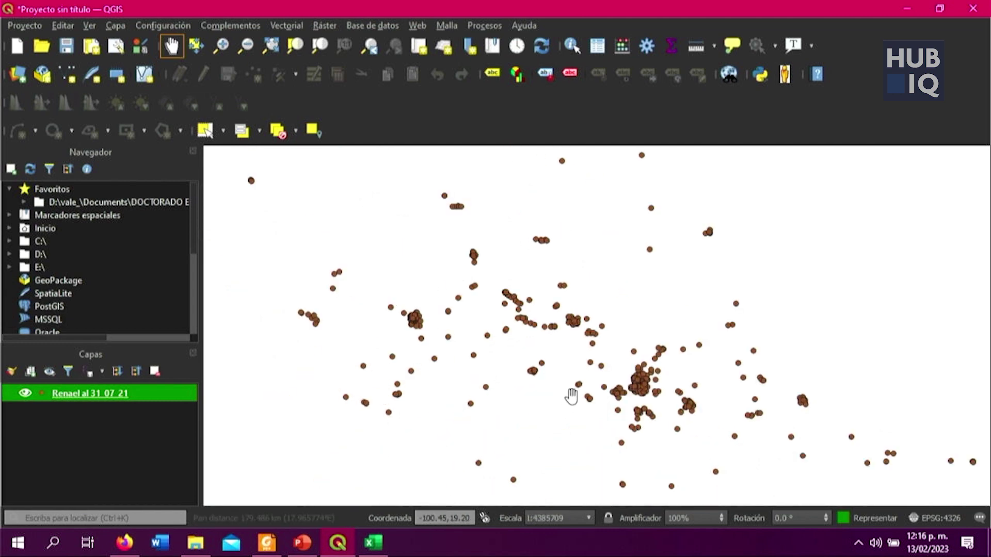
scroll(580, 386, "down", 1)
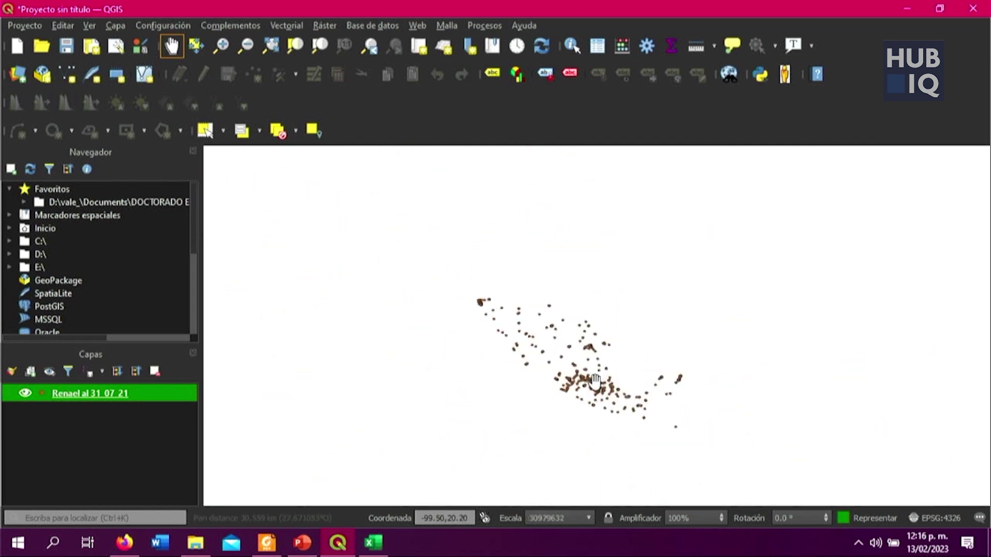
scroll(605, 391, "up", 1)
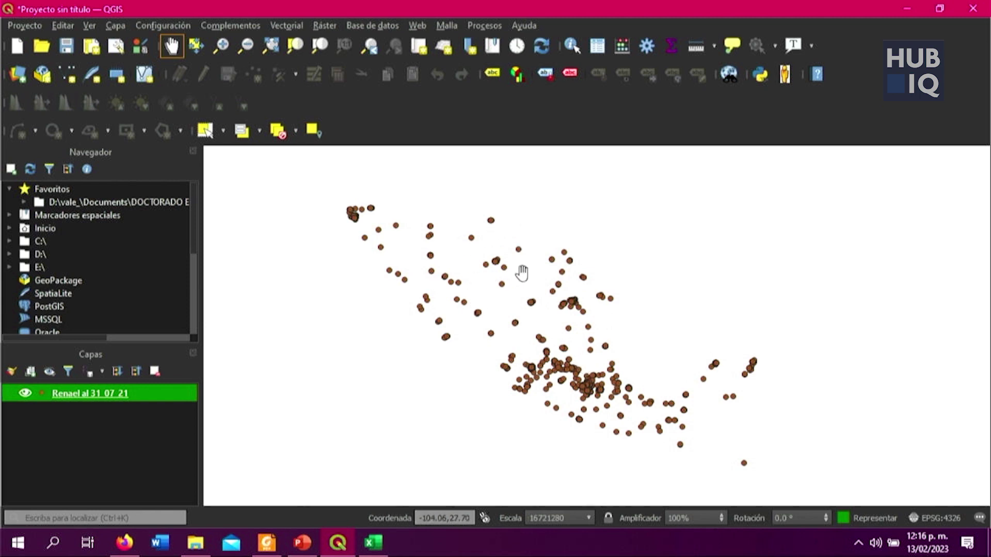
scroll(543, 335, "up", 1)
scroll(544, 351, "down", 1)
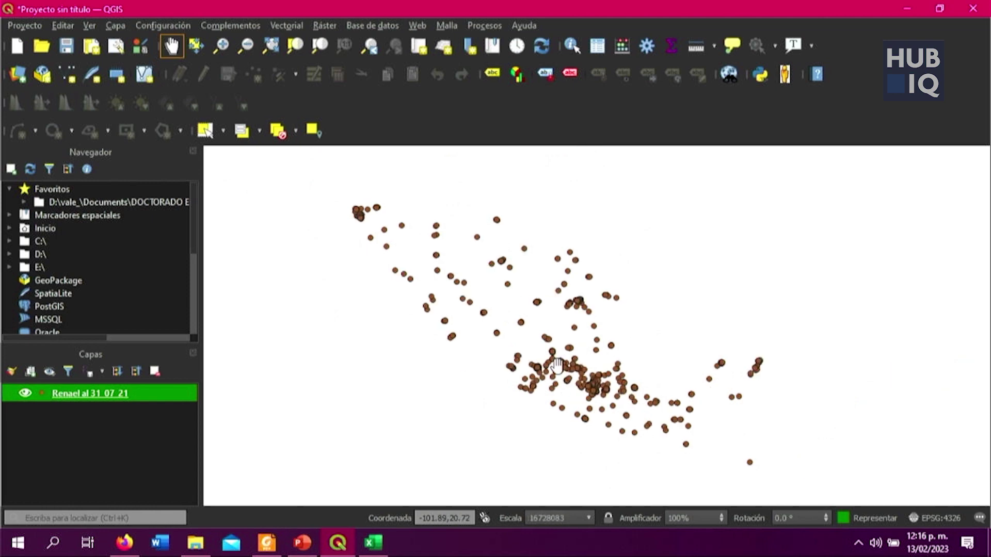
scroll(554, 362, "up", 1)
scroll(557, 365, "down", 2)
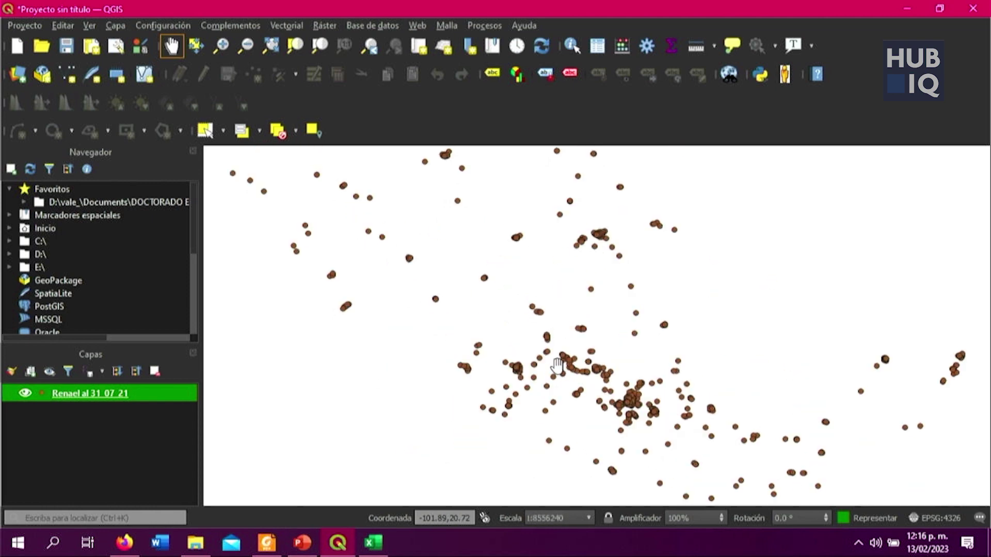
scroll(560, 365, "up", 2)
Step: Add the shapefile dest20cw.shp from the folder División Estatal de México\2020 as a vector layer and close the data source manager
left_click(123, 27)
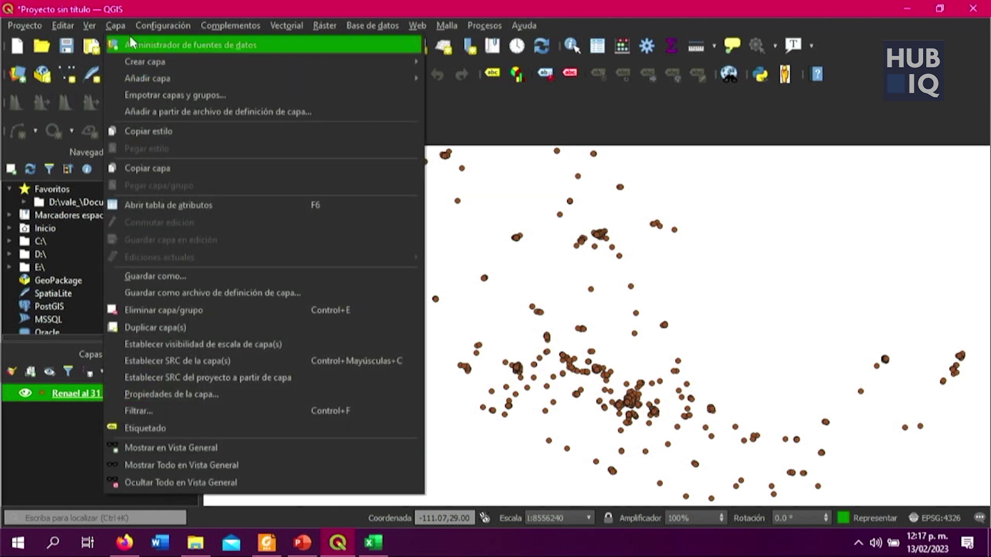
mouse_move(139, 62)
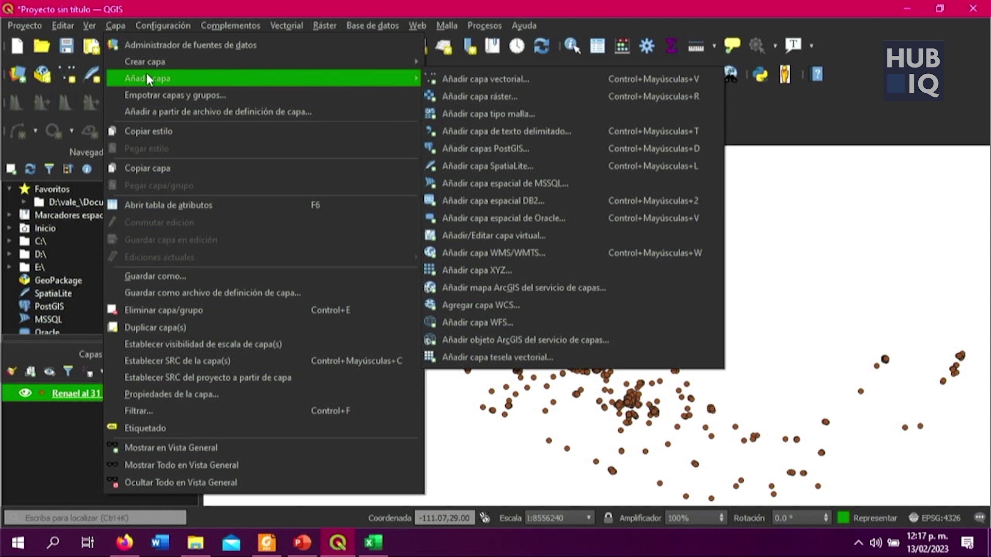
left_click(457, 78)
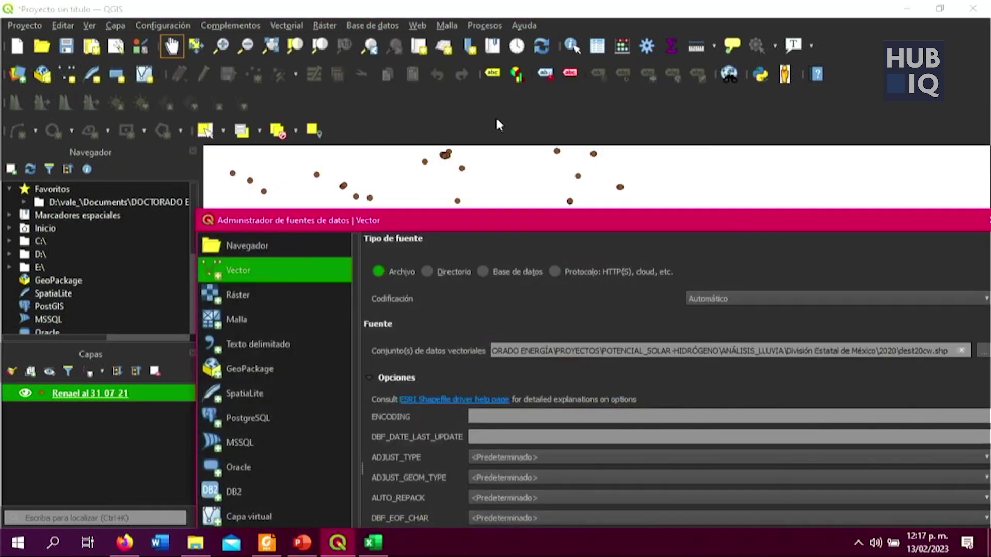
left_click_drag(721, 224, 585, 90)
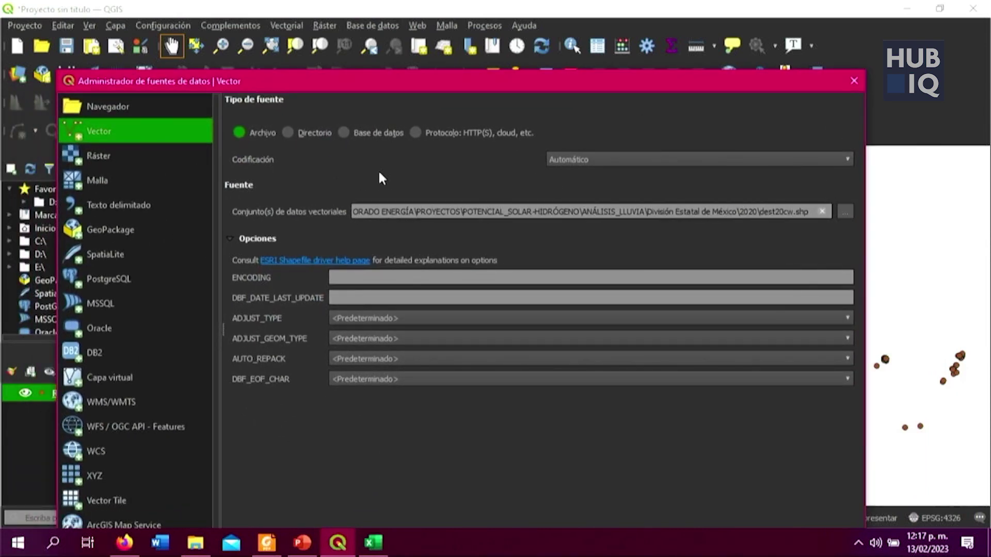
left_click(844, 211)
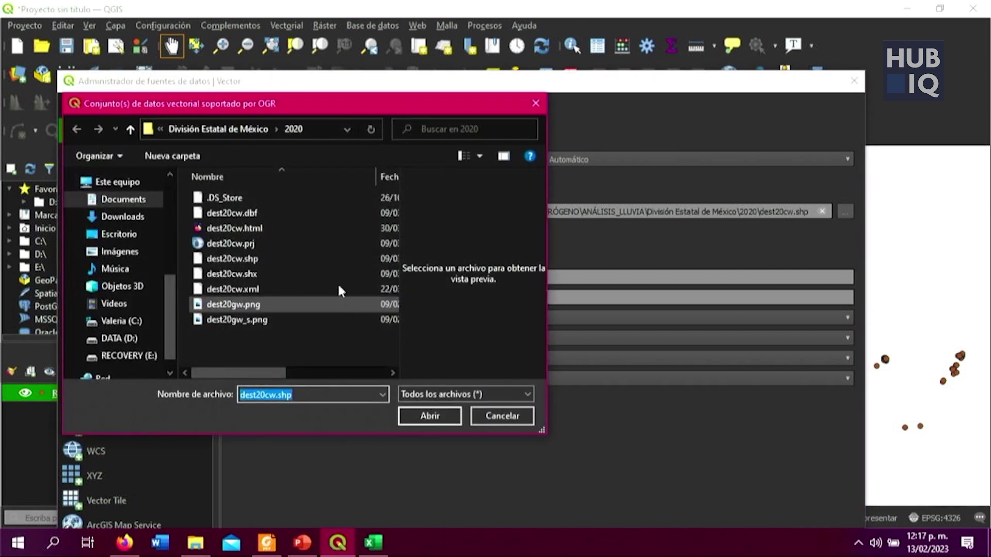
left_click(279, 259)
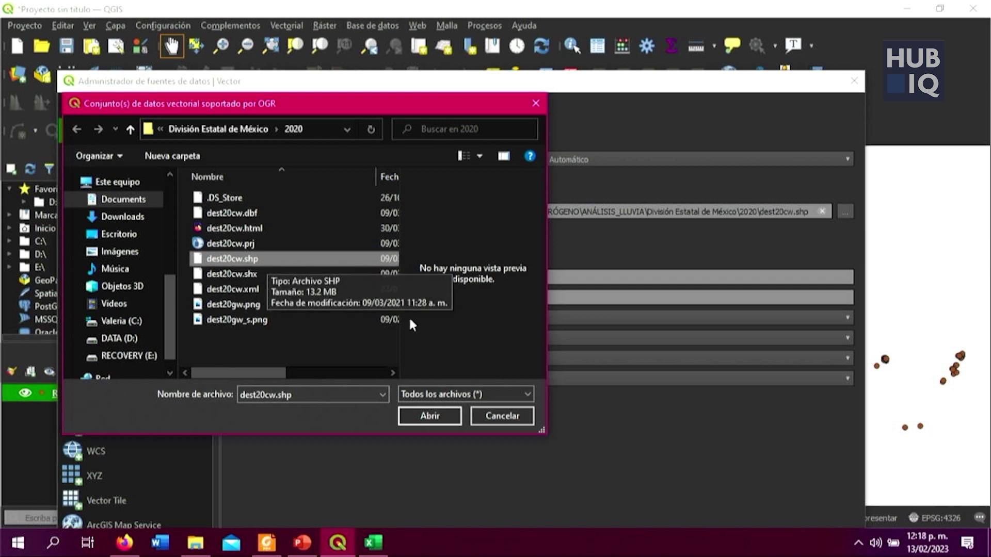
left_click(423, 416)
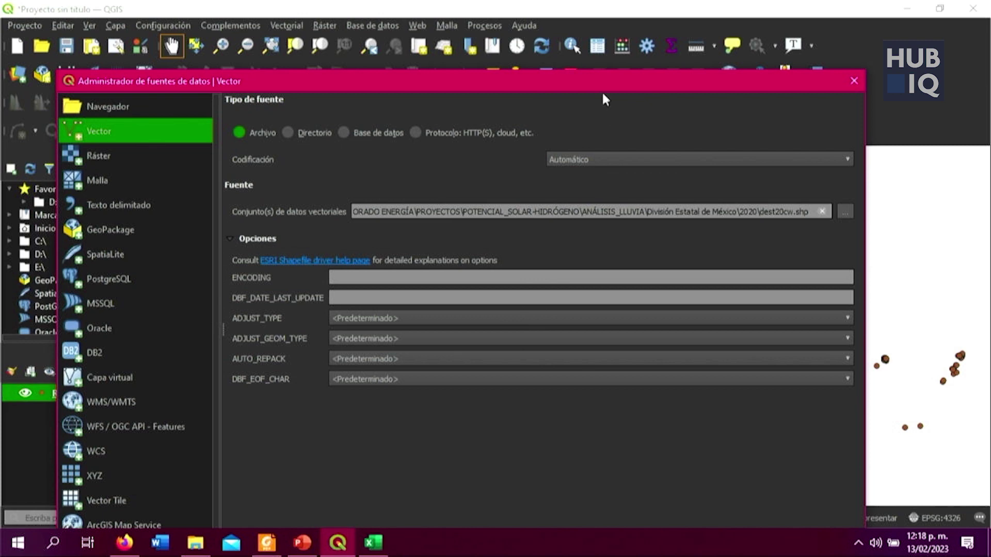
left_click_drag(604, 98, 589, 25)
left_click(807, 486)
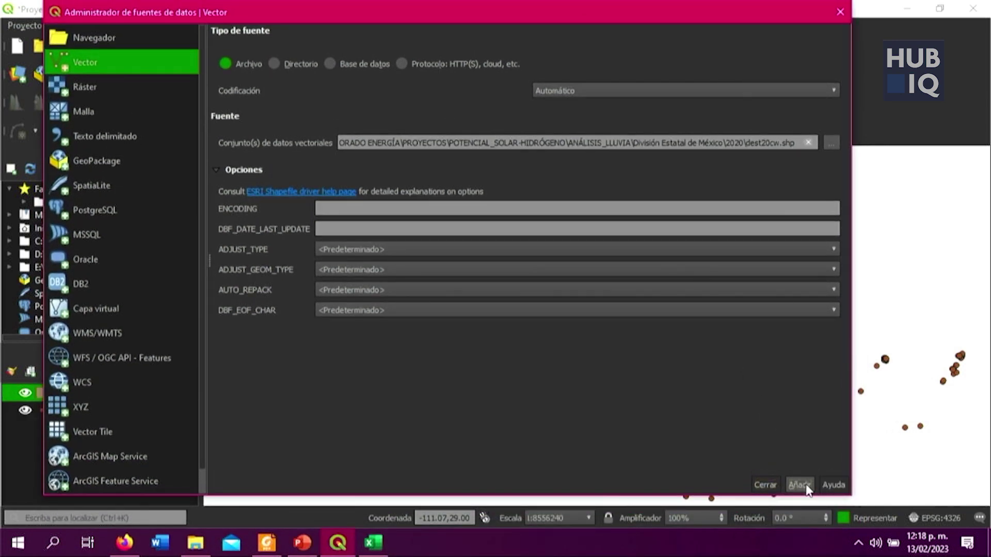
left_click(840, 11)
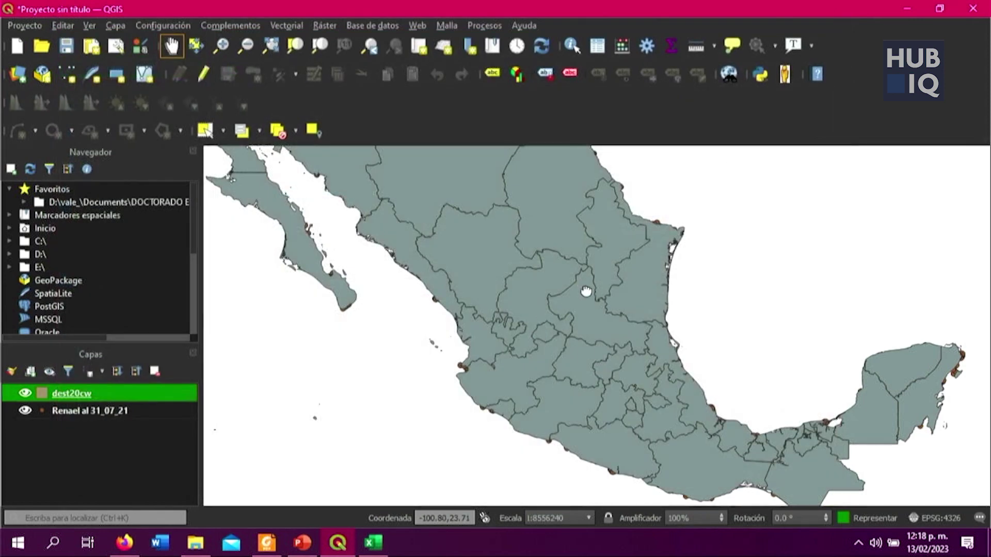
Step: Move the Renael al 31_07_21 point layer above the dest20cw state layer in the layer order
left_click_drag(573, 286, 611, 333)
scroll(611, 335, "down", 1)
scroll(612, 345, "up", 1)
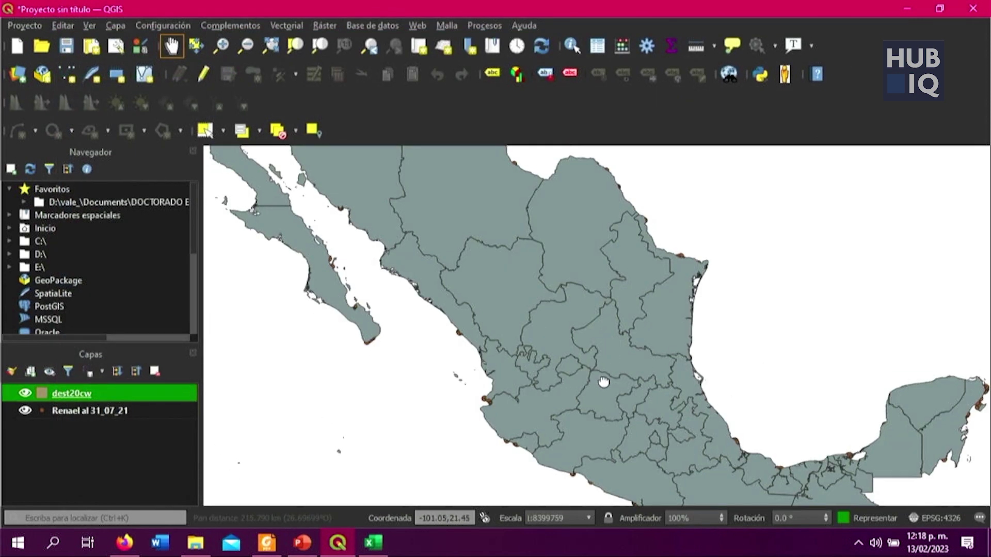
left_click_drag(568, 322, 576, 275)
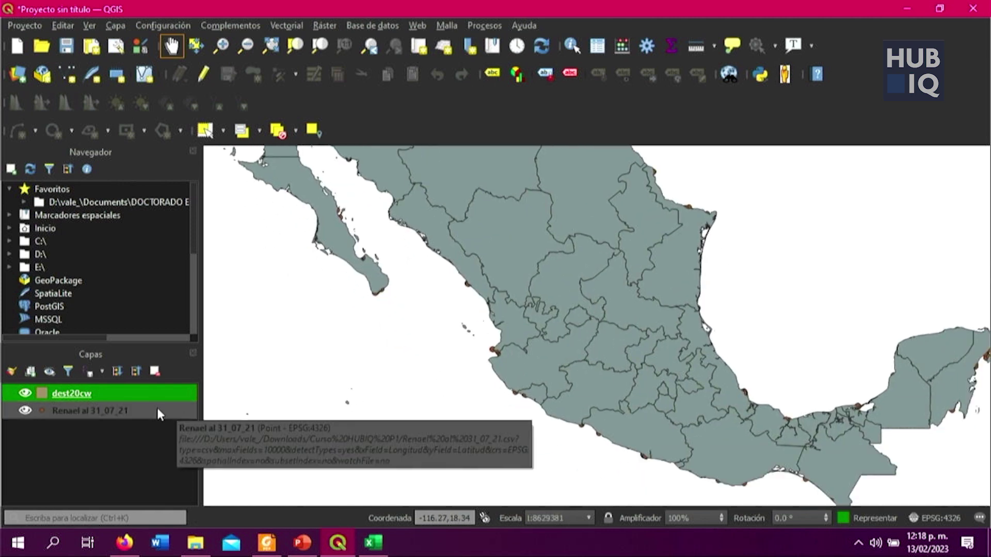
left_click(106, 414)
left_click_drag(107, 410, 107, 389)
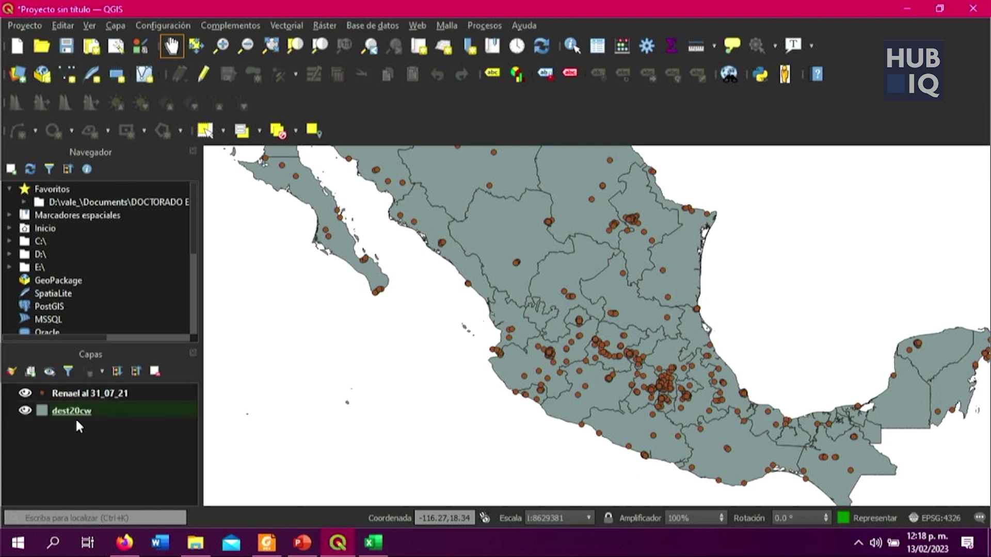
Step: Recolour the Renael al 31_07_21 points through red and yellow to bright green using the layer's style colour wheel
left_click(51, 393)
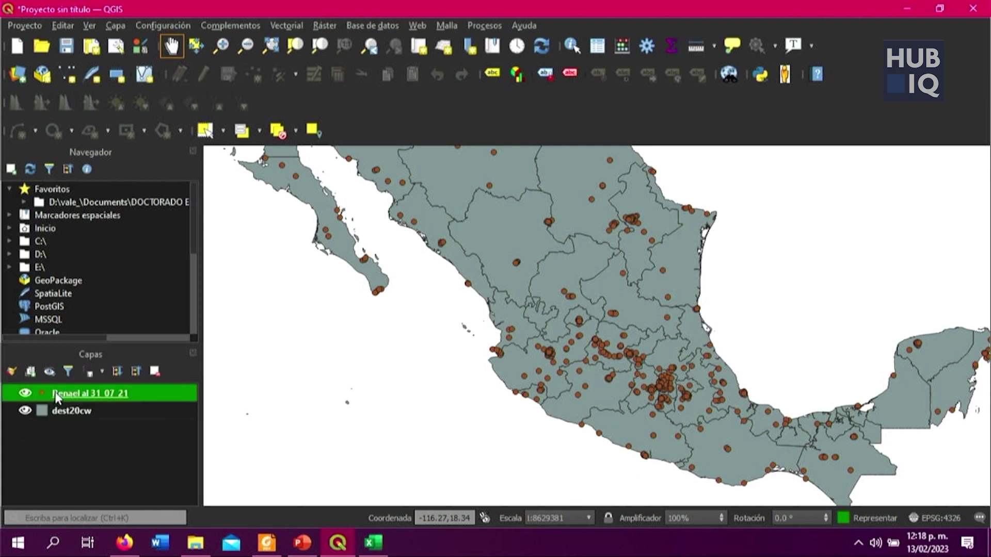
right_click(55, 398)
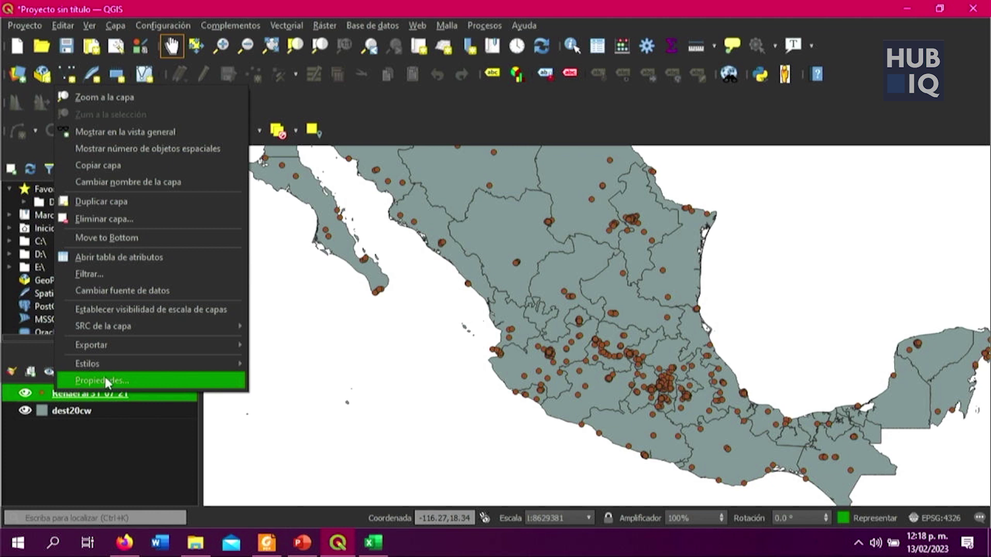
mouse_move(125, 364)
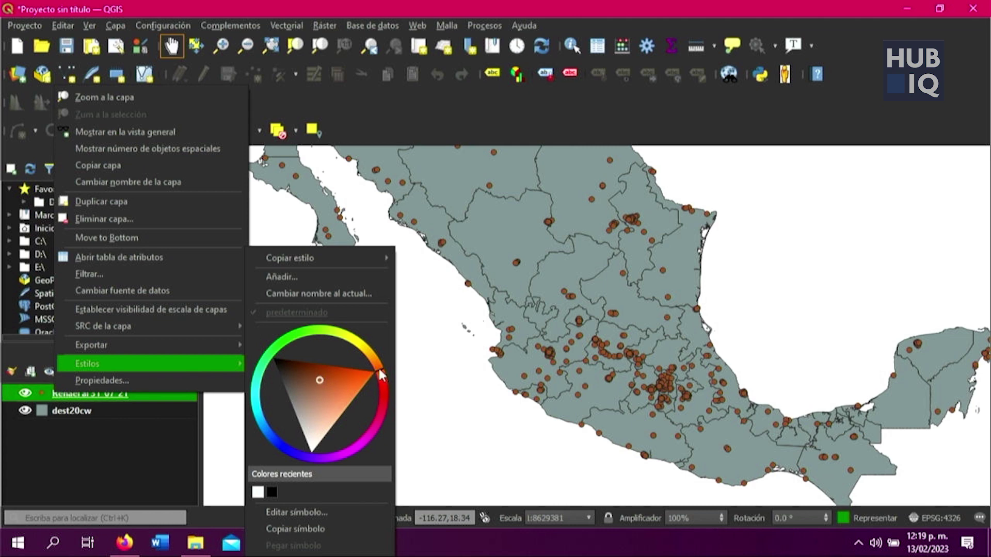
left_click_drag(381, 375, 382, 393)
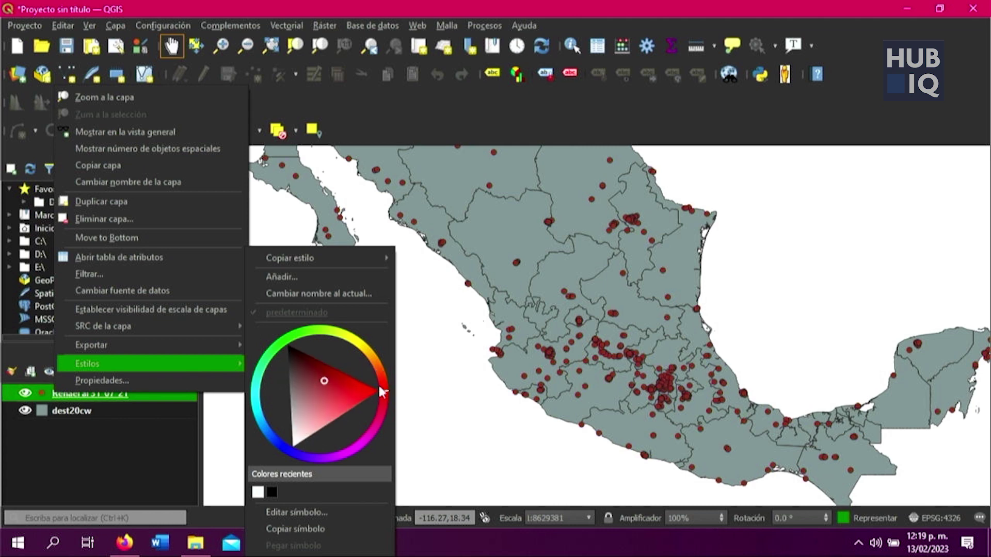
left_click_drag(327, 379, 382, 394)
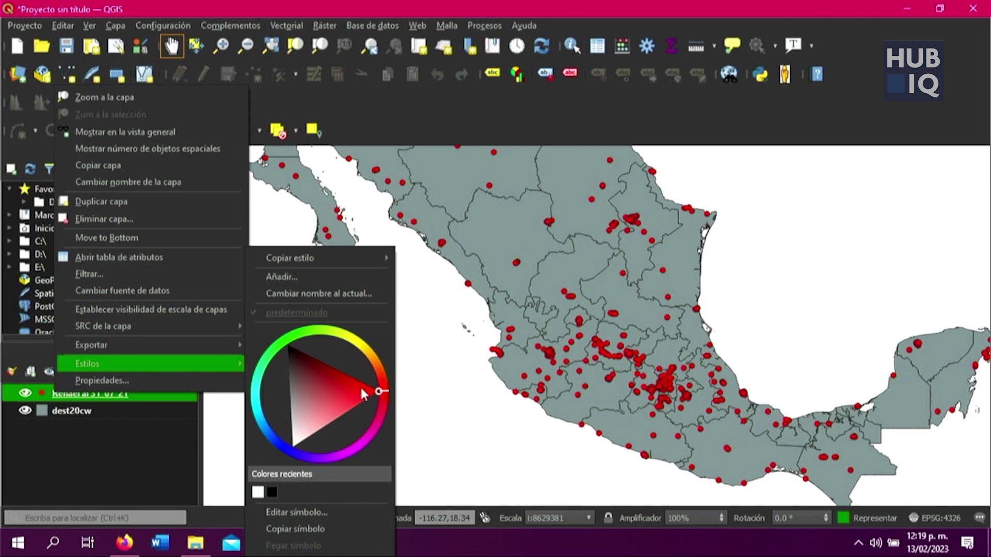
left_click_drag(382, 390, 357, 352)
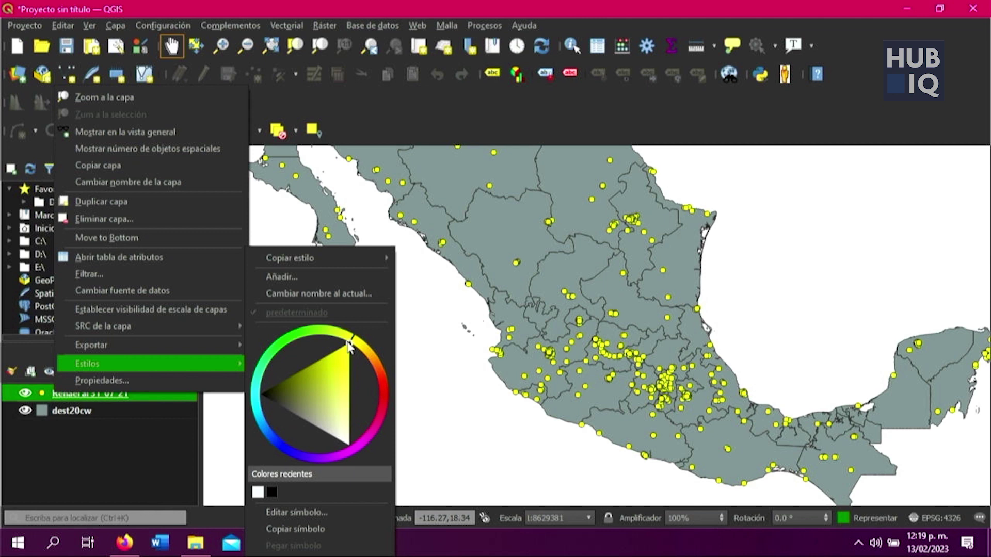
left_click(296, 330)
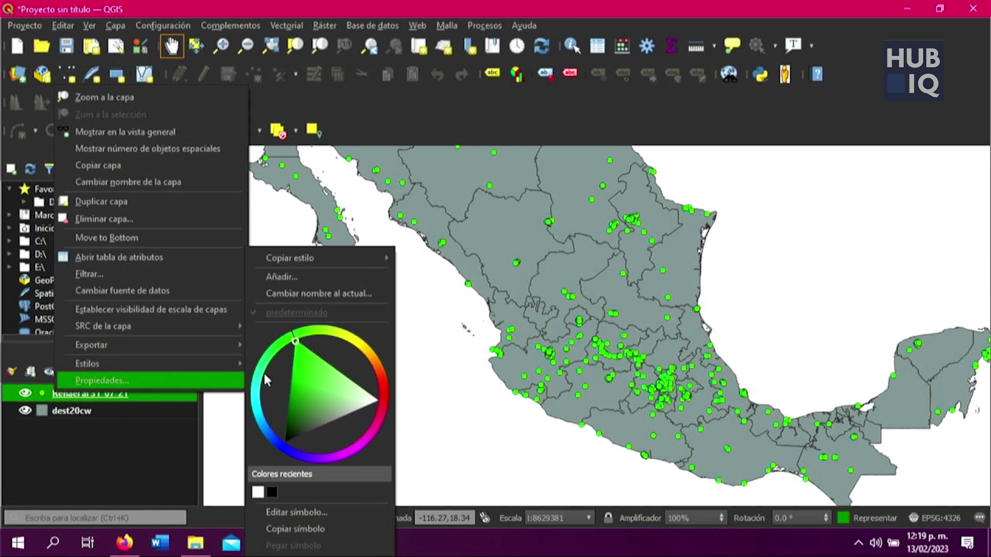
Step: Recolour the dest20cw state polygons, trying a very pale tint and bright blue before settling on dark blue
left_click(150, 407)
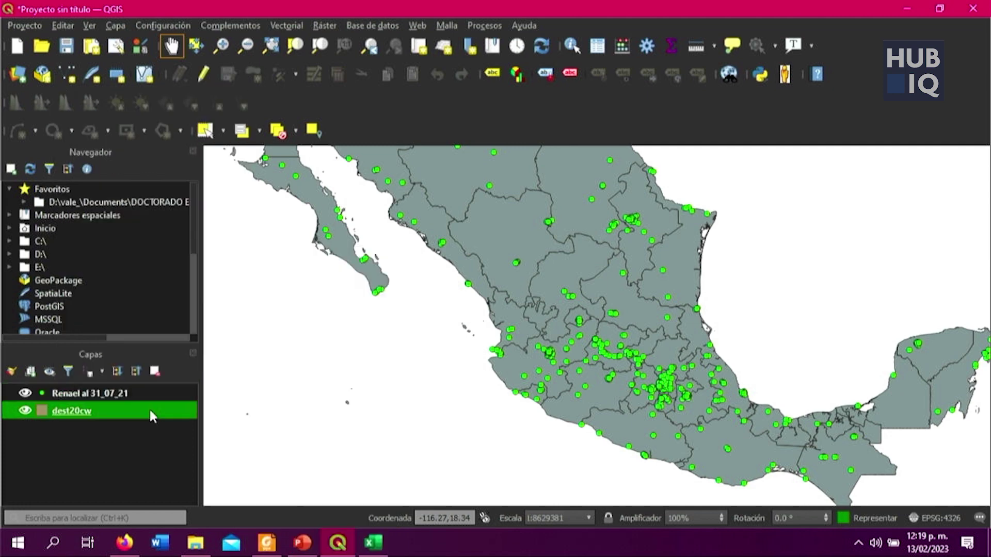
right_click(153, 416)
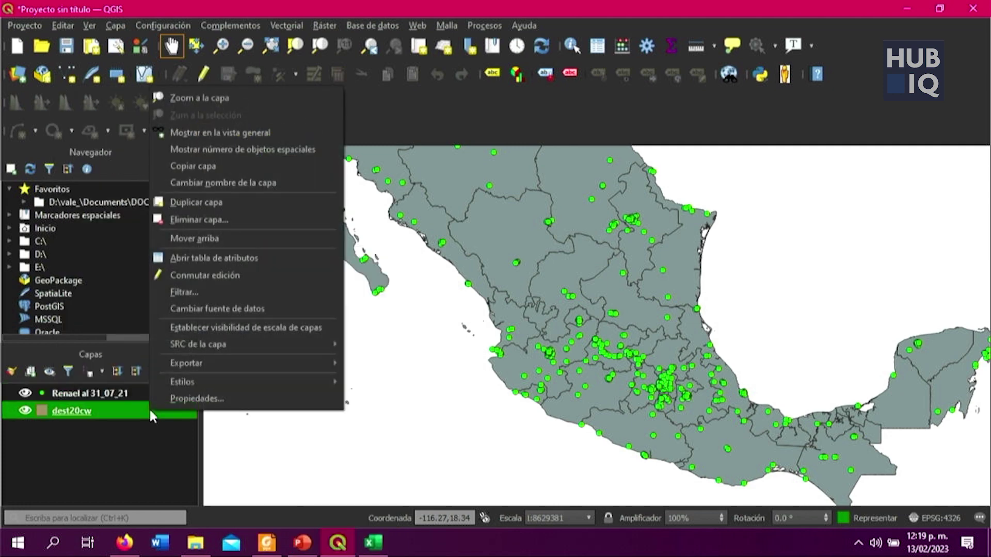
mouse_move(192, 382)
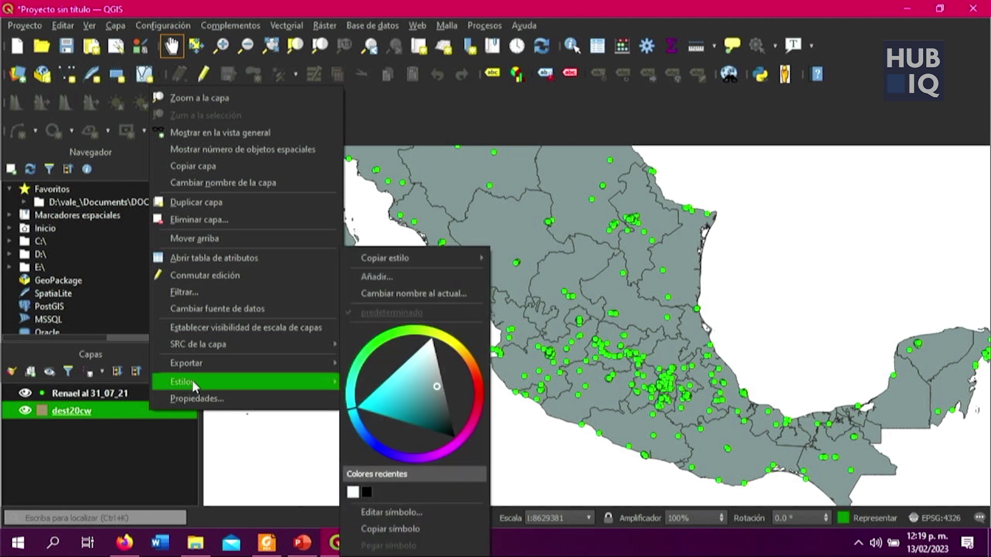
left_click_drag(438, 386, 429, 344)
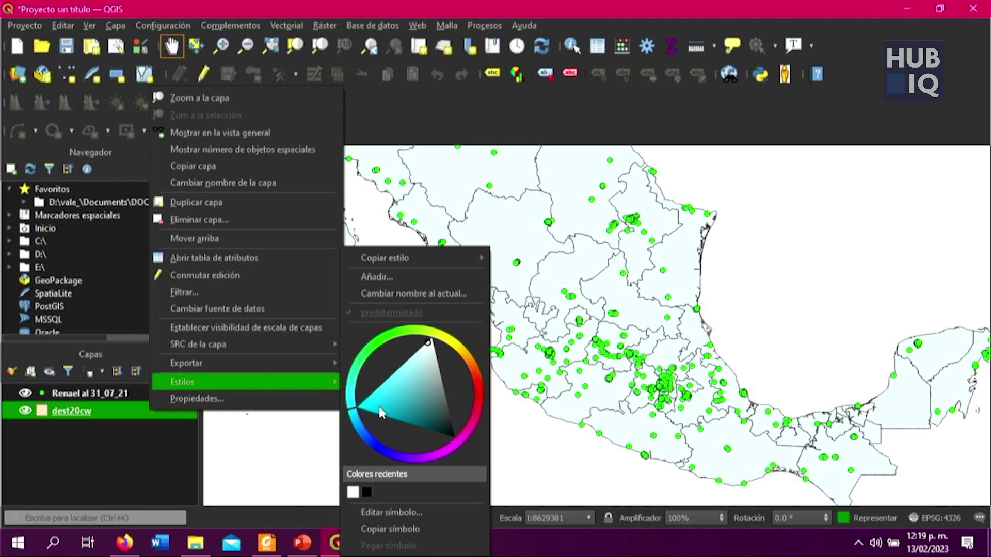
mouse_move(357, 412)
left_mouse_down()
mouse_move(375, 443)
mouse_move(379, 406)
left_mouse_up()
mouse_move(388, 353)
left_mouse_down()
mouse_move(410, 426)
mouse_move(382, 381)
left_mouse_up()
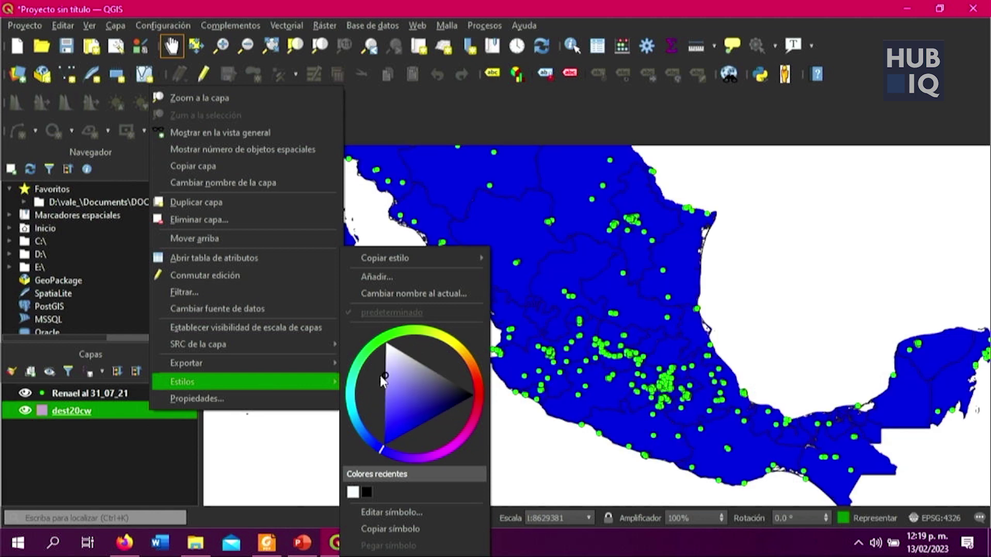
left_click_drag(381, 450, 356, 393)
mouse_move(408, 369)
left_mouse_down()
mouse_move(439, 389)
mouse_move(395, 397)
mouse_move(405, 413)
mouse_move(356, 421)
mouse_move(381, 448)
left_mouse_up()
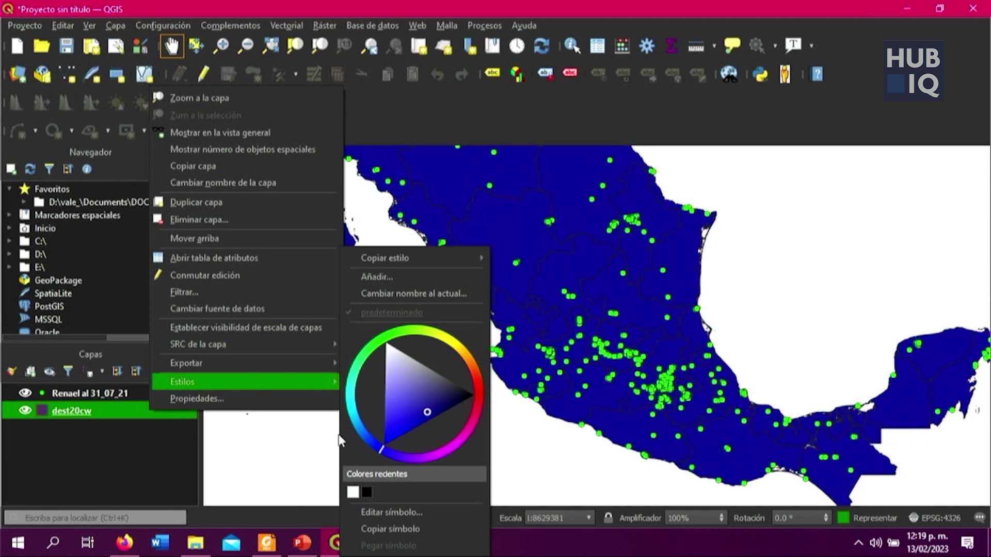
Step: Make the fill colour of dest20cw's Simple Fill fully transparent in the layer's symbology, and apply and accept the change
left_click(249, 413)
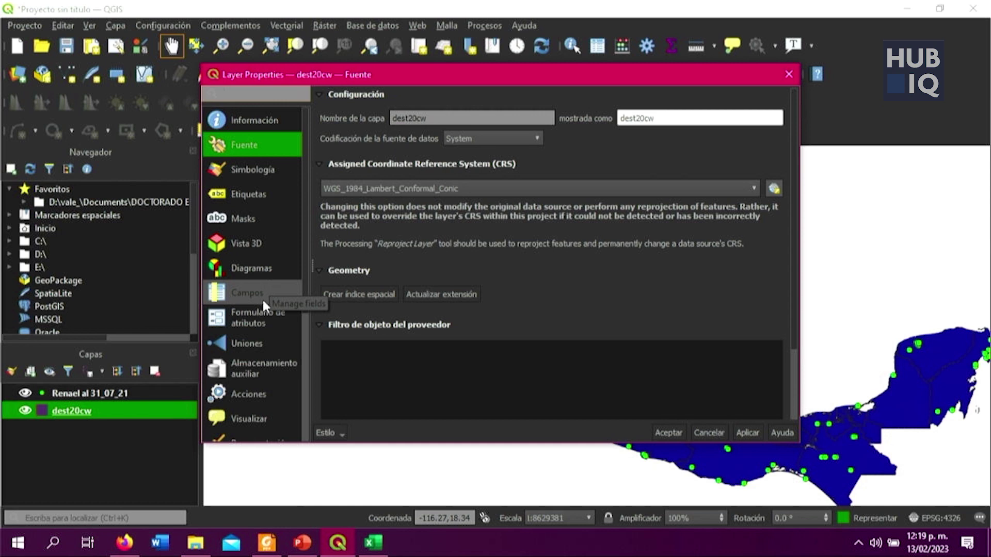
left_click(273, 170)
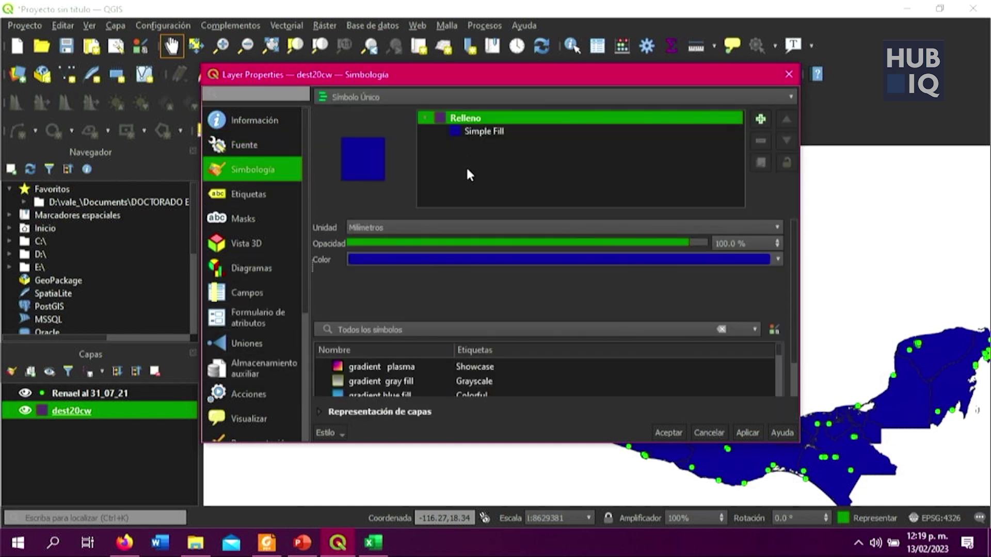
left_click(480, 132)
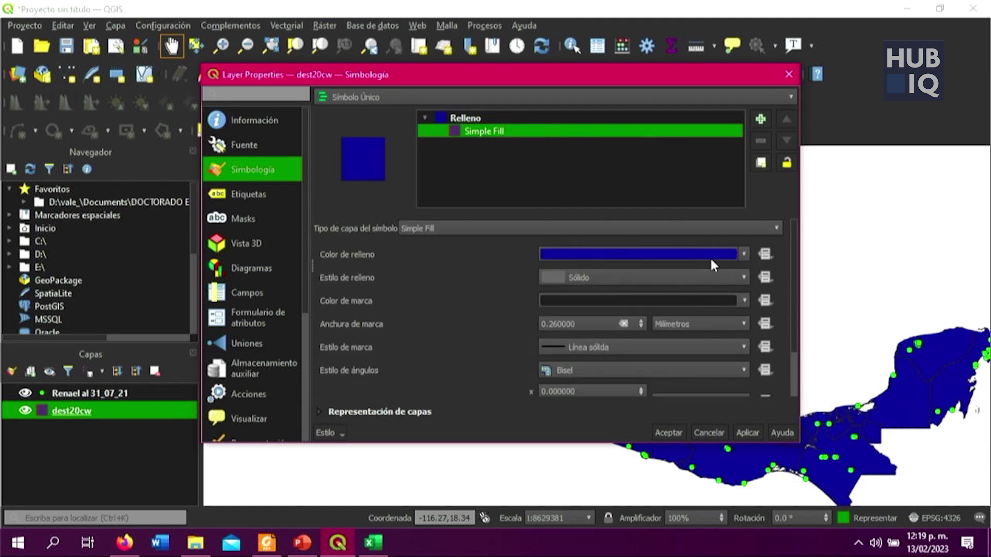
left_click(743, 254)
left_click_drag(676, 402, 544, 411)
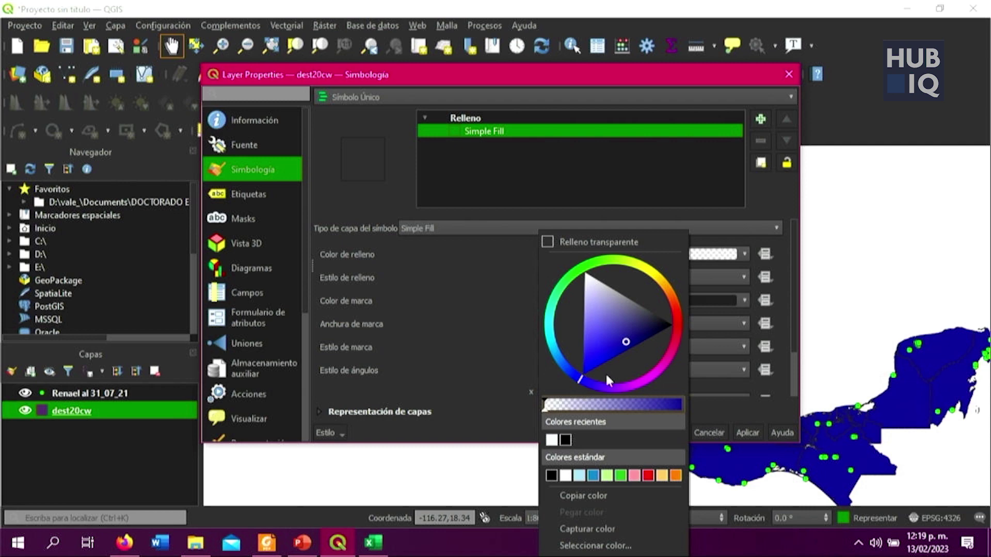
left_click(754, 426)
left_click(755, 429)
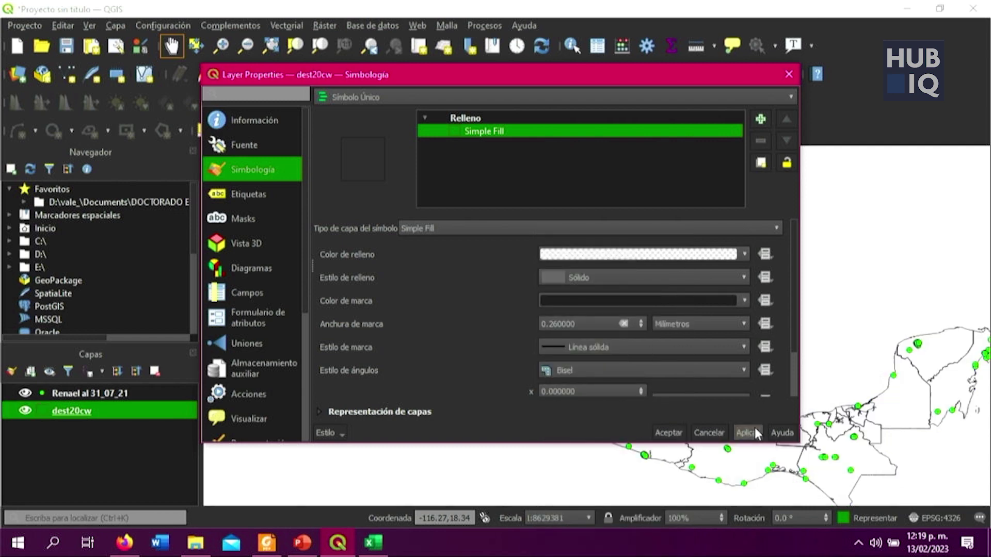
left_click_drag(661, 79, 663, 117)
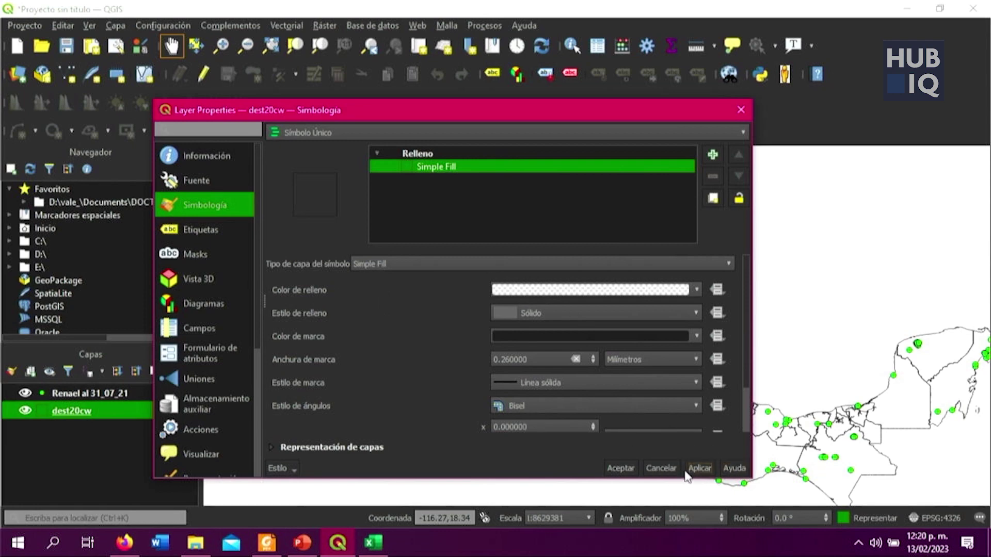
left_click(618, 468)
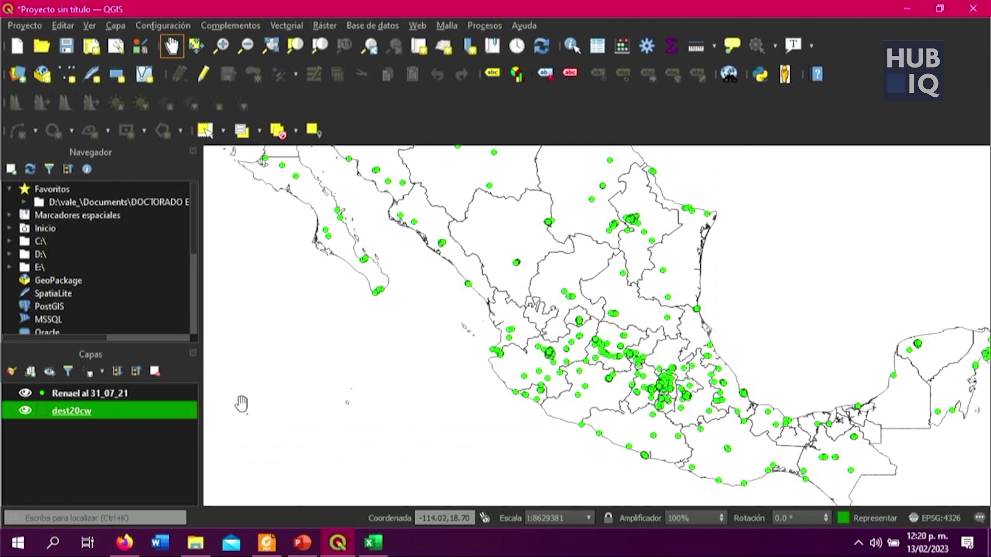
Step: Apply the diamond green symbol preset to the Renael al 31_07_21 points after trying out diamond blue
right_click(144, 393)
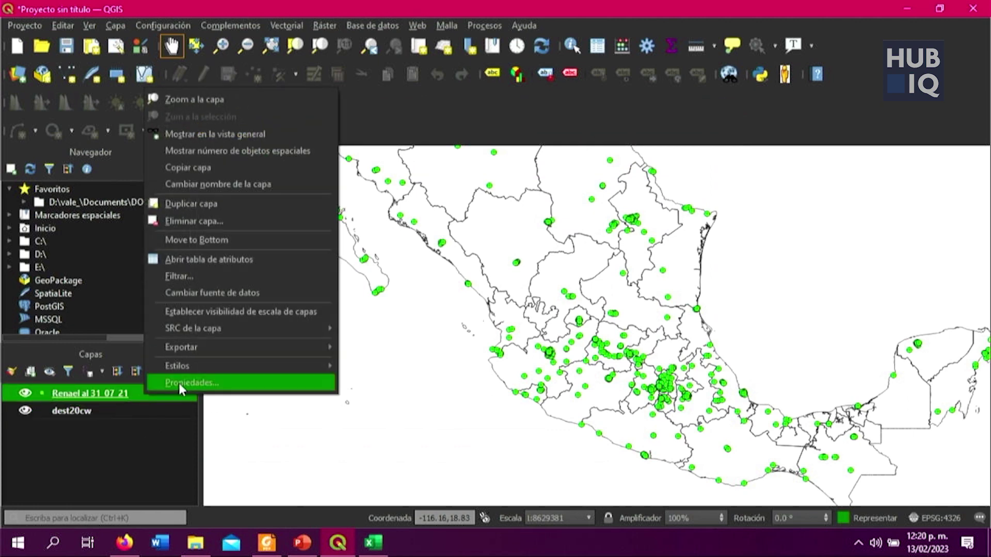
left_click(179, 382)
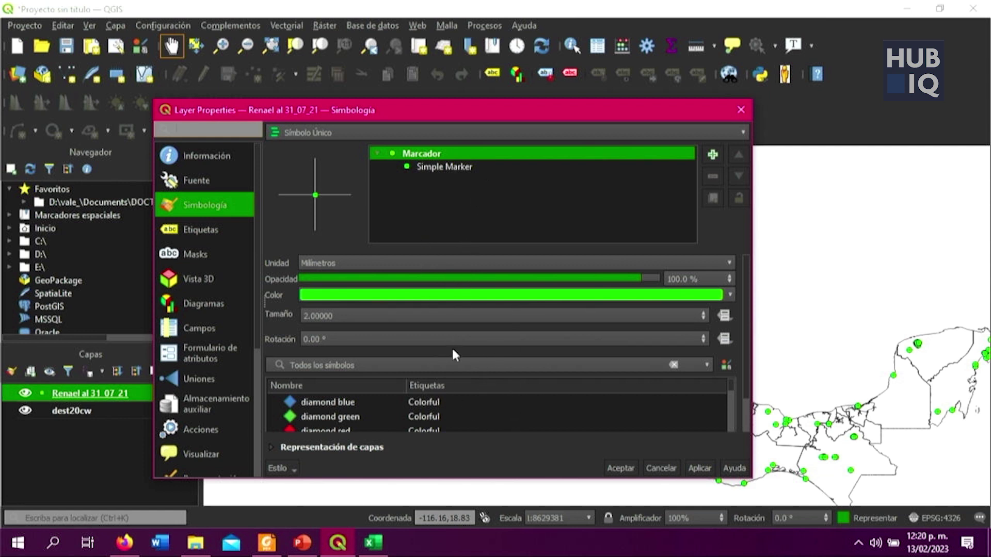
scroll(433, 397, "down", 2)
scroll(392, 405, "up", 2)
scroll(522, 410, "down", 2)
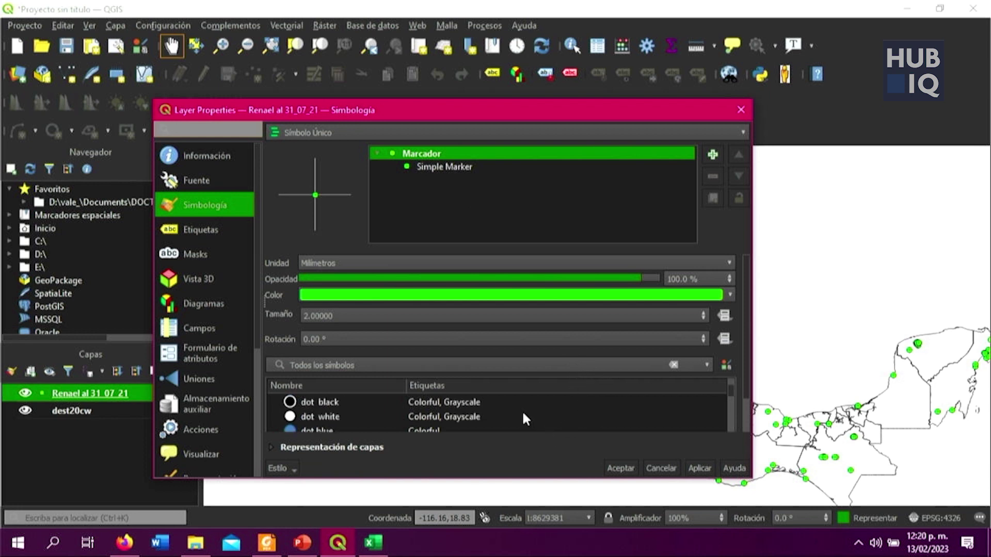
scroll(400, 421, "up", 2)
left_click(302, 405)
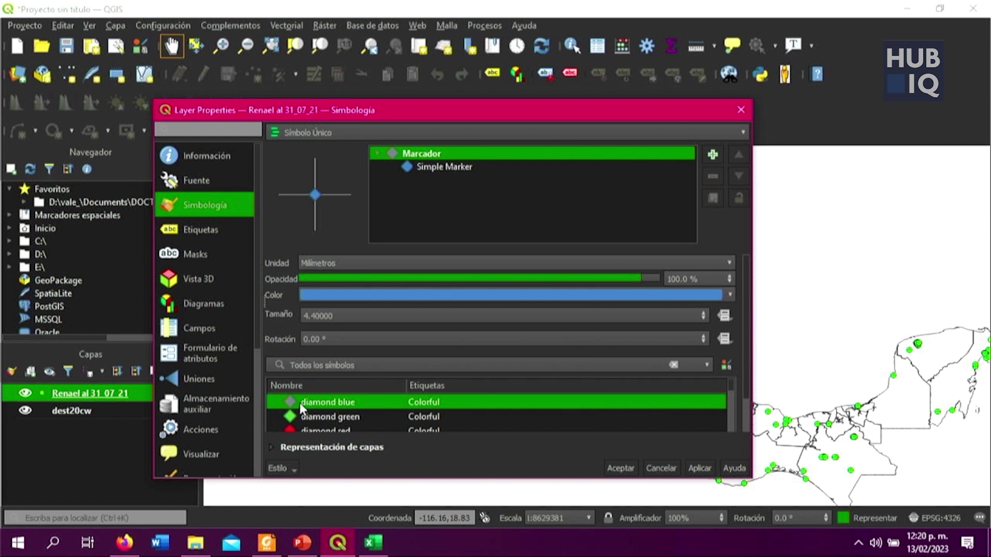
left_click(696, 468)
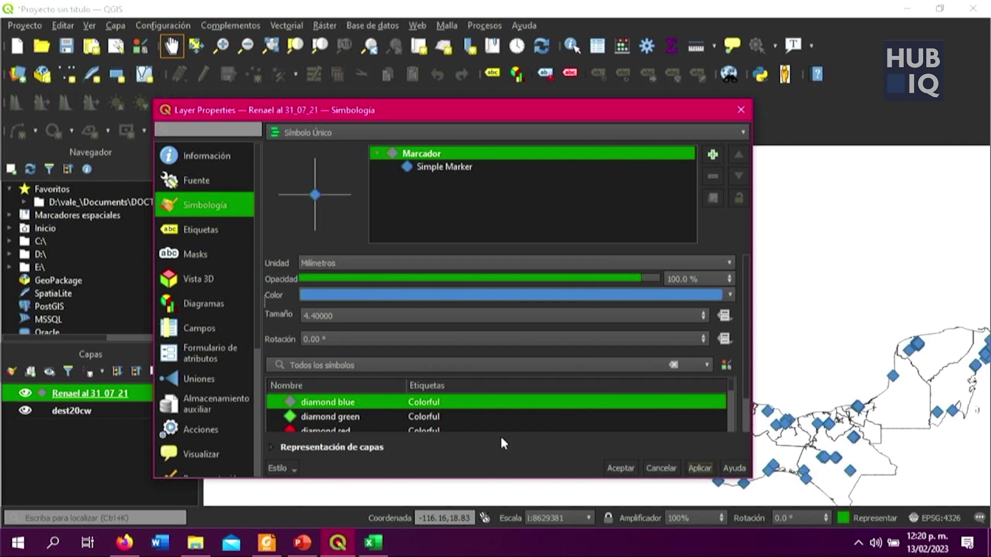
left_click(376, 417)
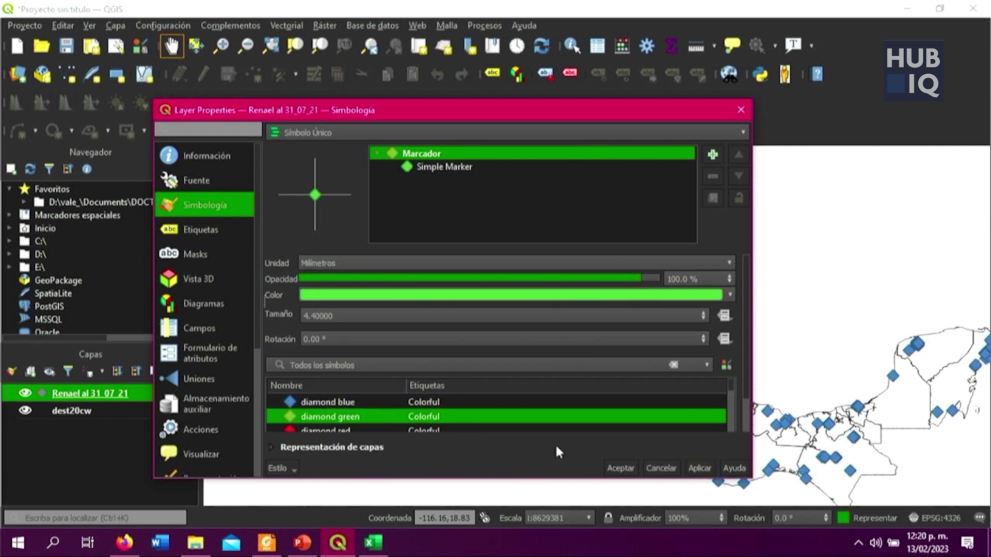
left_click(700, 468)
Step: Set the size of the points' Simple Marker to 2 millimetres after trying 5.6, and apply it
left_click(471, 168)
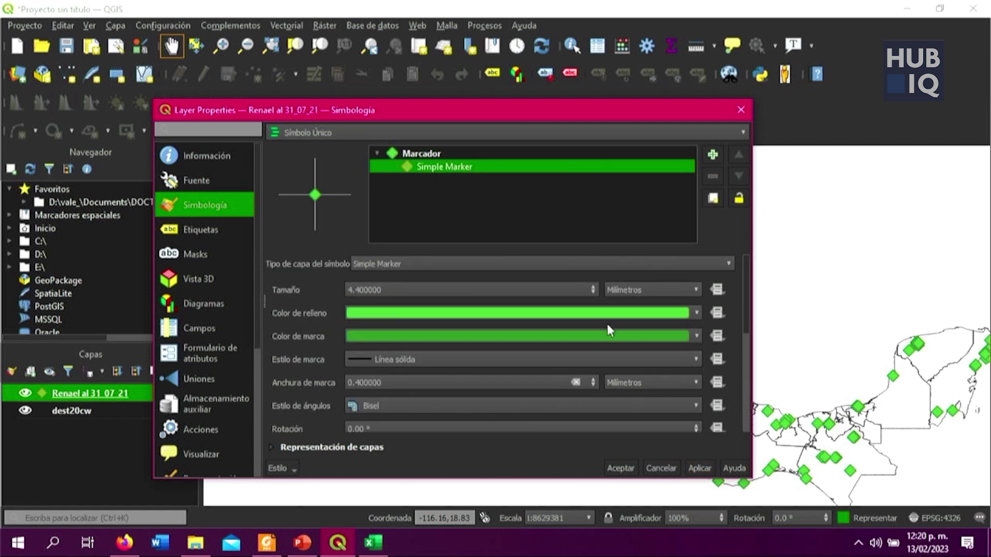
left_click(593, 289)
left_click(594, 288)
left_click(594, 289)
left_click(593, 289)
left_click(594, 288)
left_click(594, 288)
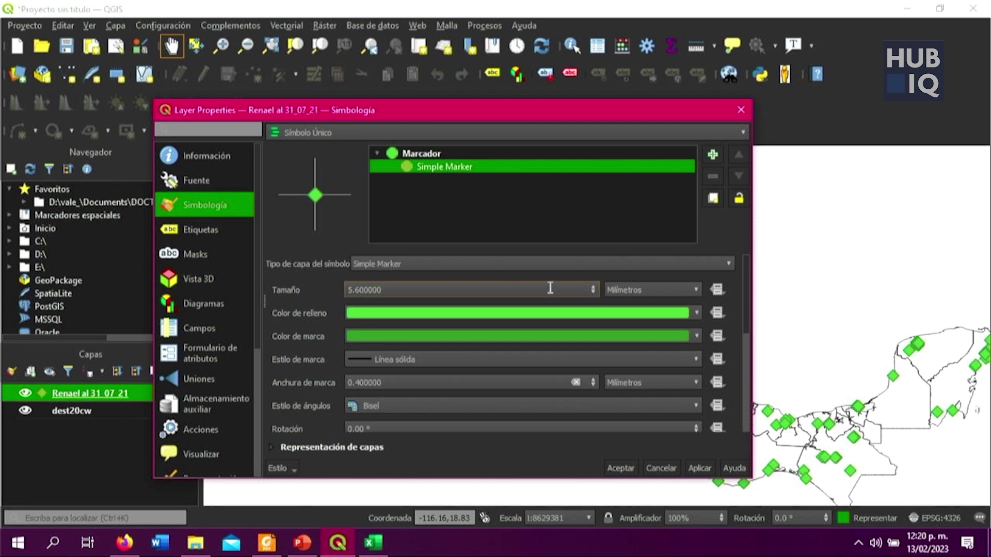
key("Down")
key("Down")
key("BackSpace")
type("2")
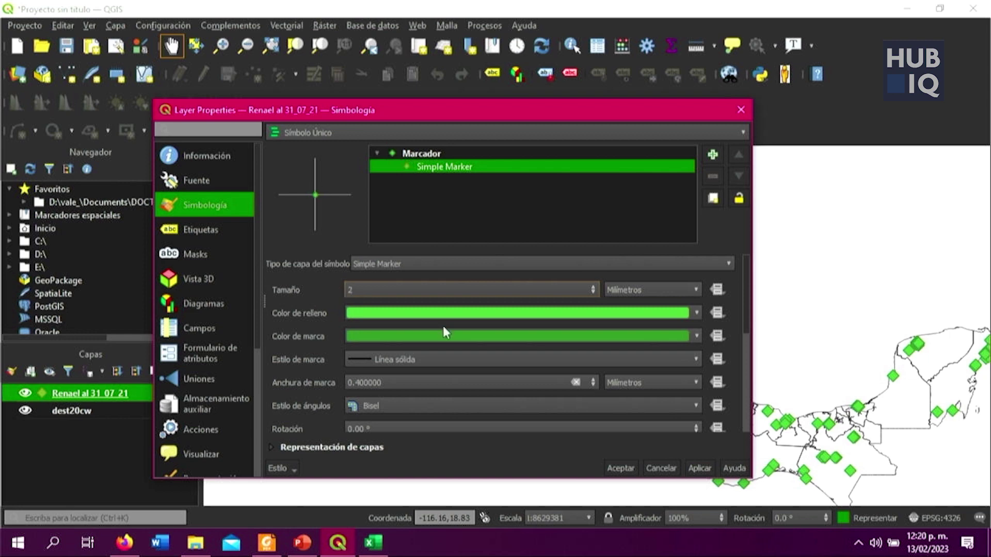
left_click(693, 462)
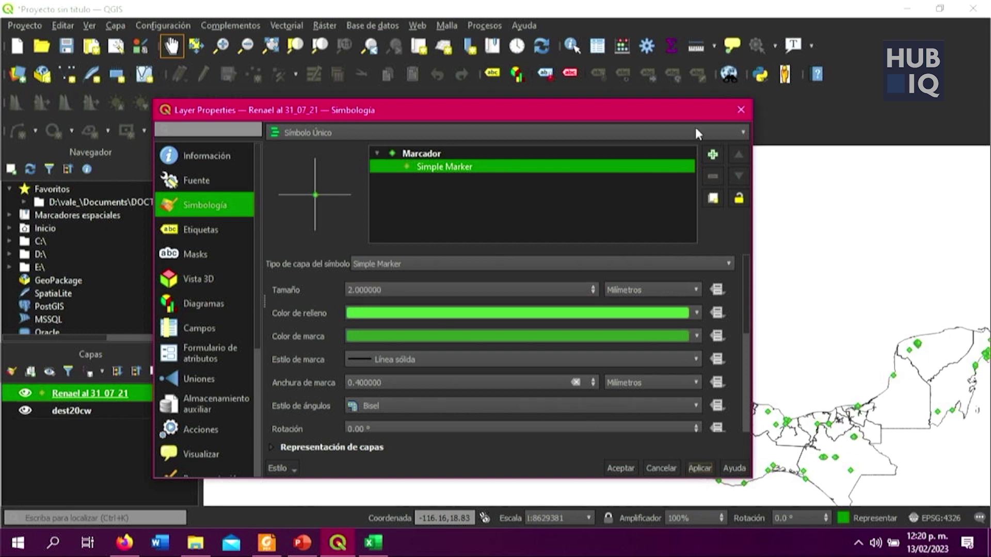
Step: Increase the size of the points' Simple Marker to 3.2 millimetres and apply it to the map
left_click_drag(649, 106, 449, 126)
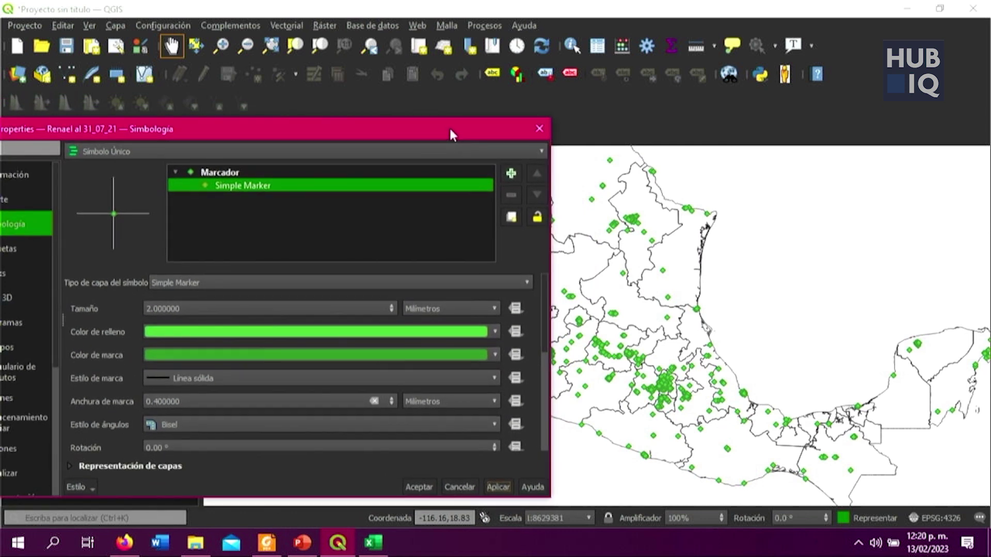
scroll(393, 304, "up", 6)
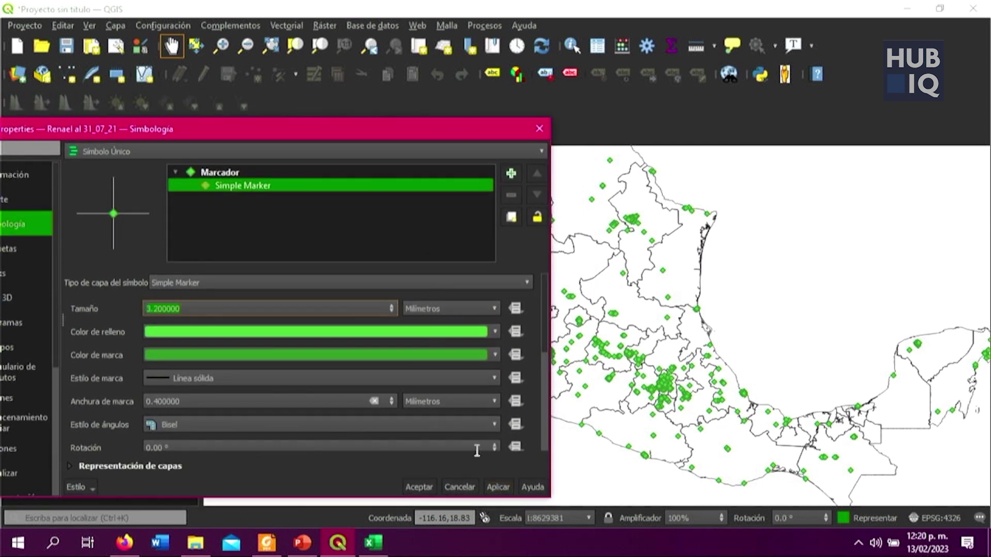
left_click(498, 487)
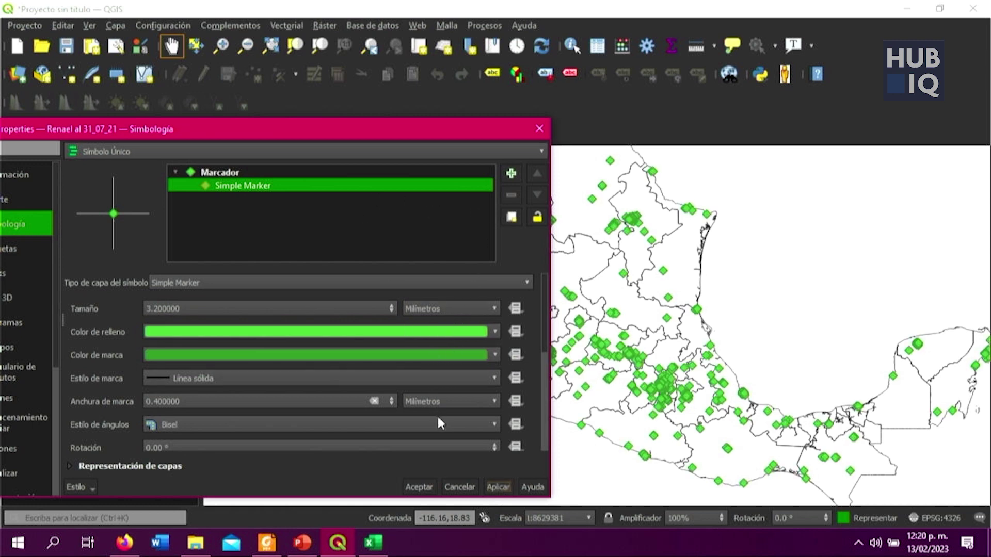
Step: Recolour both the fill and the stroke of the points' Simple Marker blue, and apply the change
left_click(430, 331)
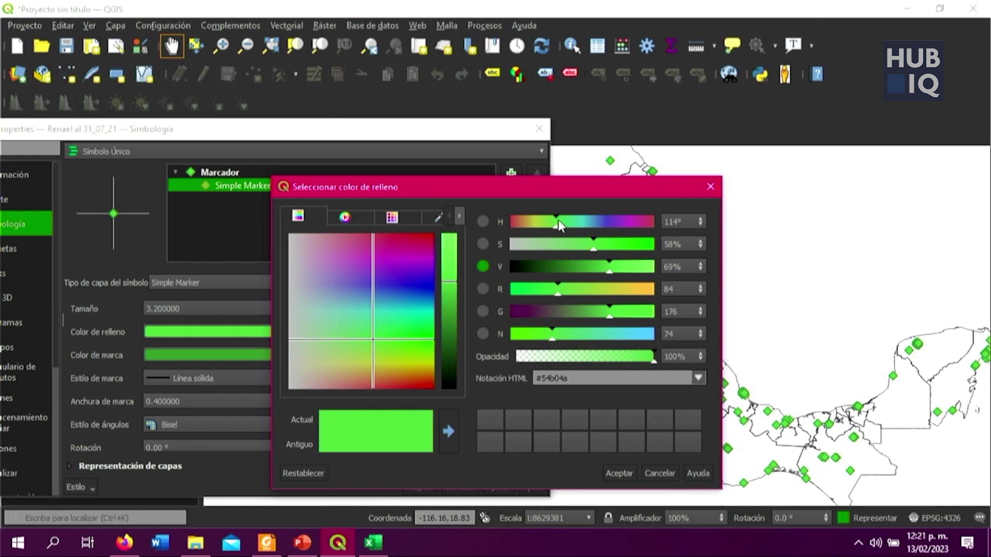
left_click(449, 278)
left_click_drag(381, 292, 423, 284)
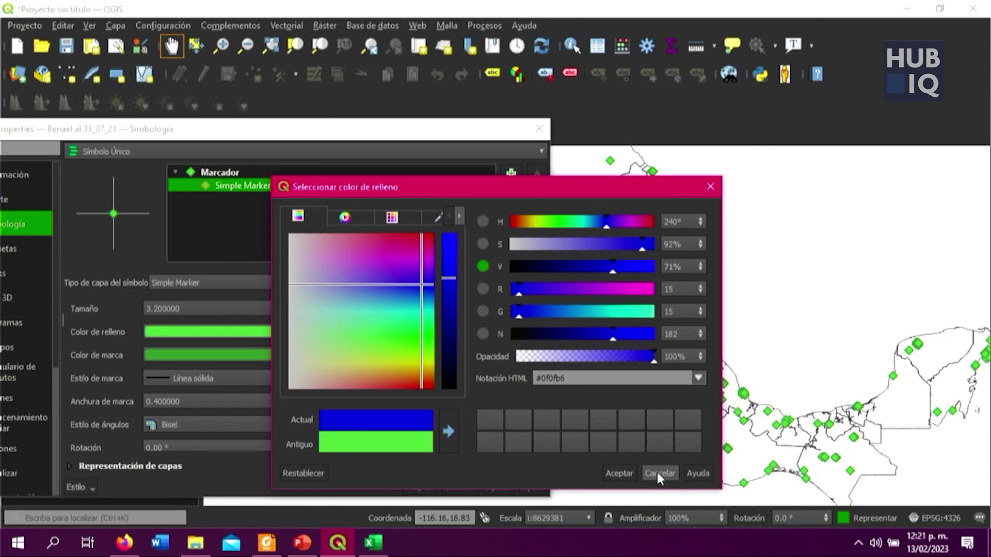
left_click(621, 474)
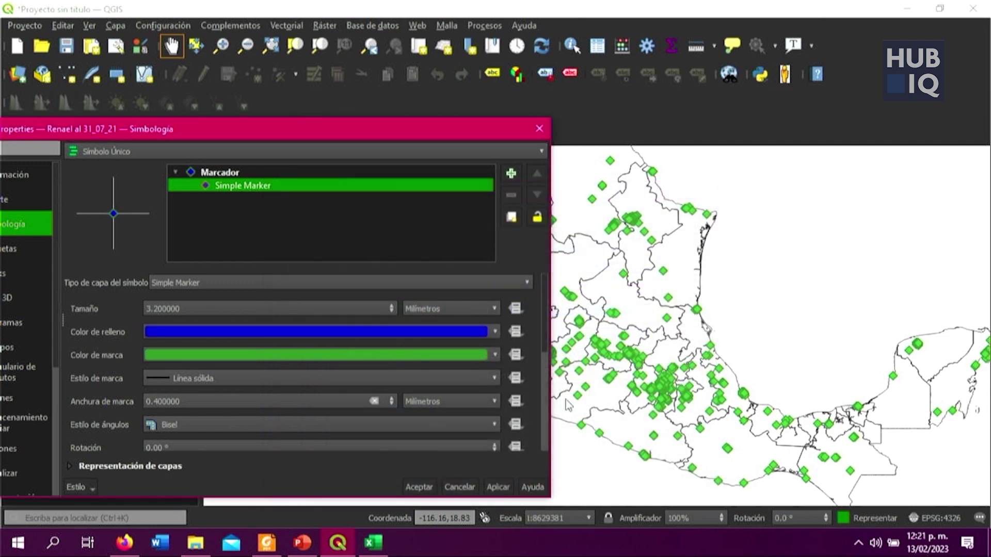
left_click(494, 355)
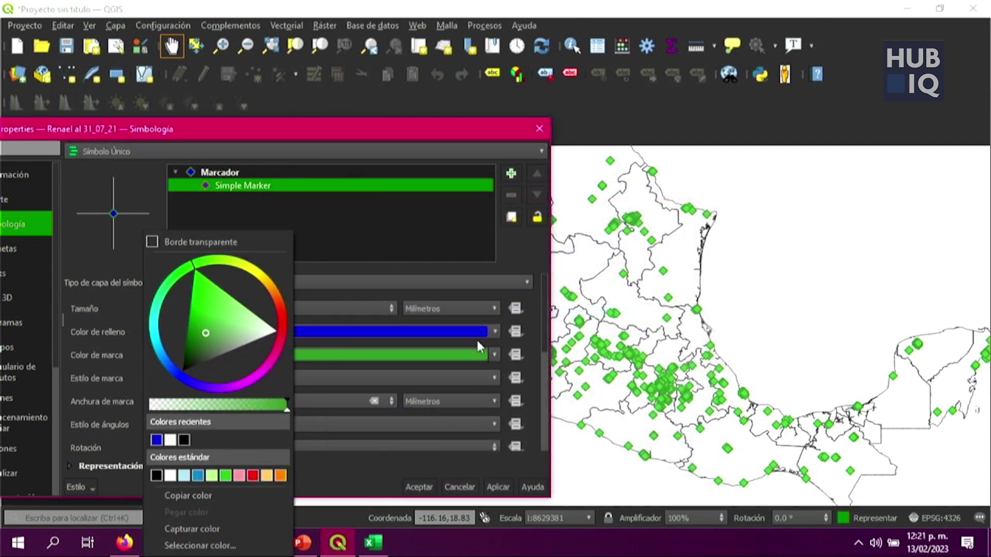
left_click(157, 440)
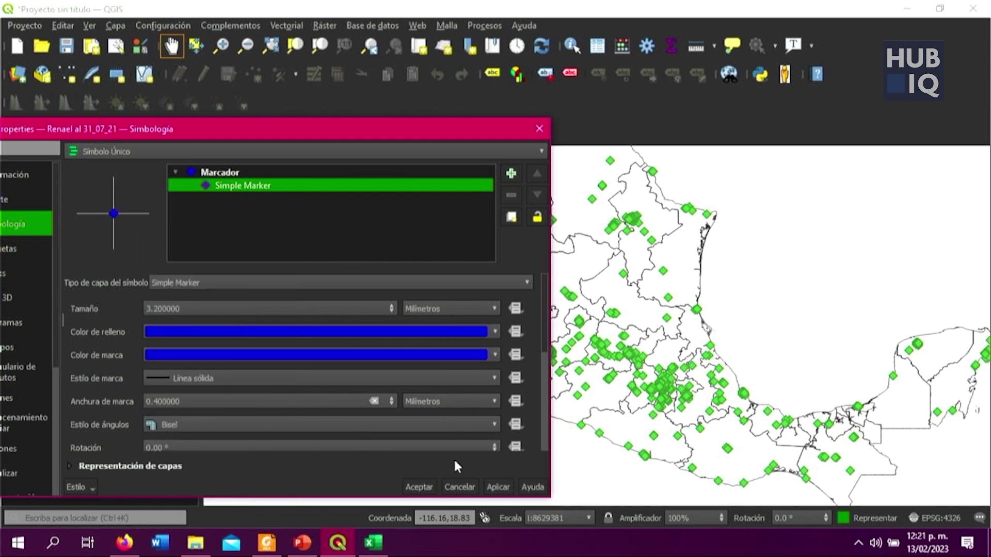
left_click(497, 488)
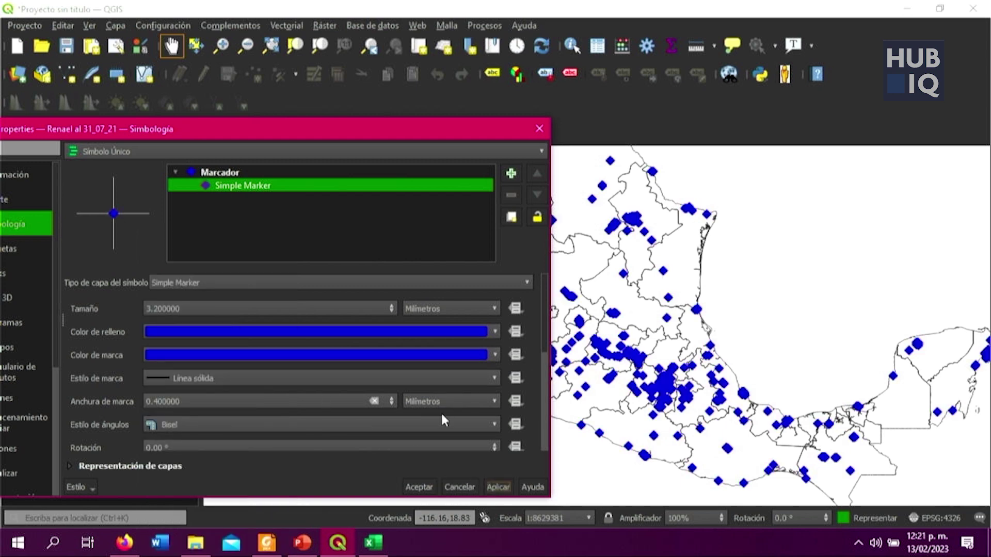
Step: Try the effect drop shadow symbol preset on the Renael al 31_07_21 points and apply it
left_click_drag(461, 133, 453, 111)
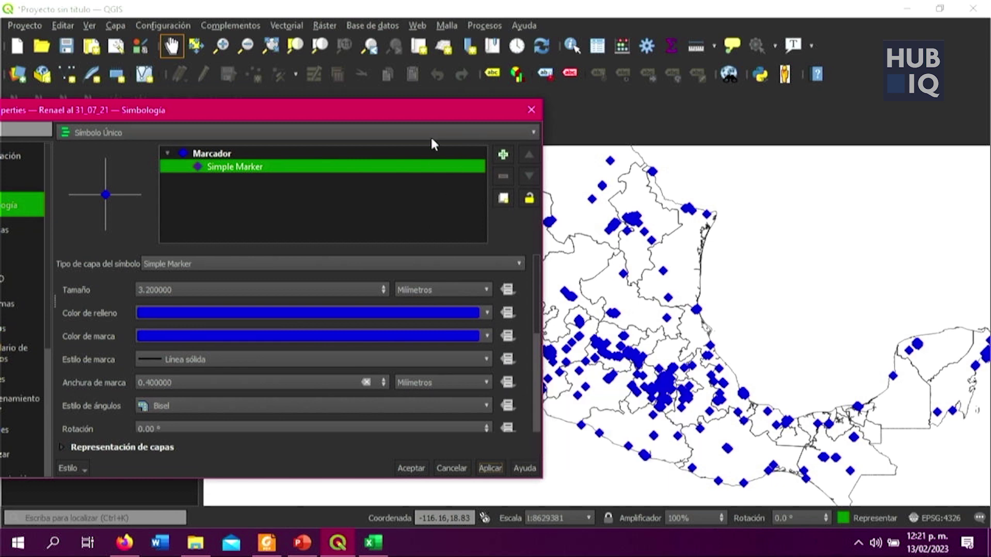
left_click_drag(449, 106, 540, 111)
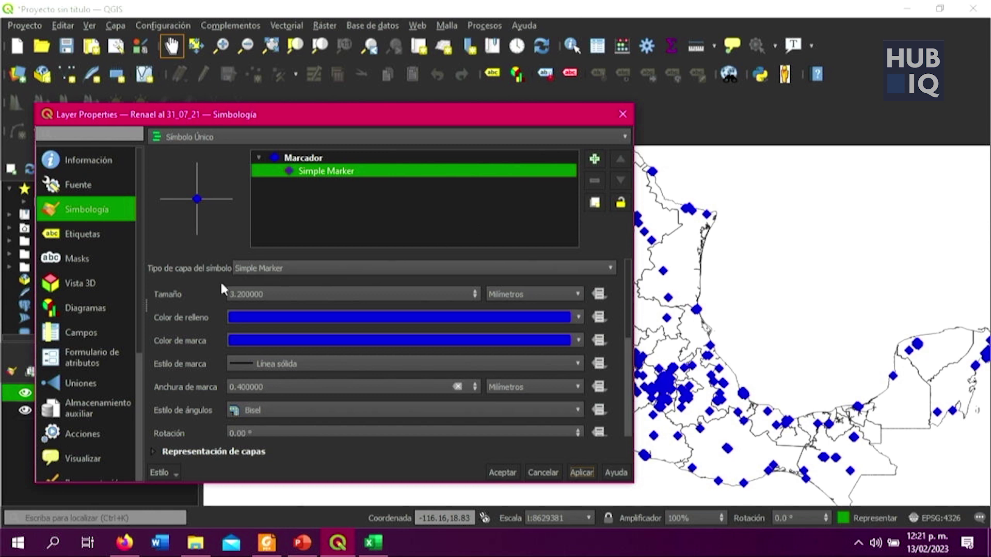
scroll(609, 364, "down", 3)
scroll(609, 374, "up", 3)
left_click(298, 160)
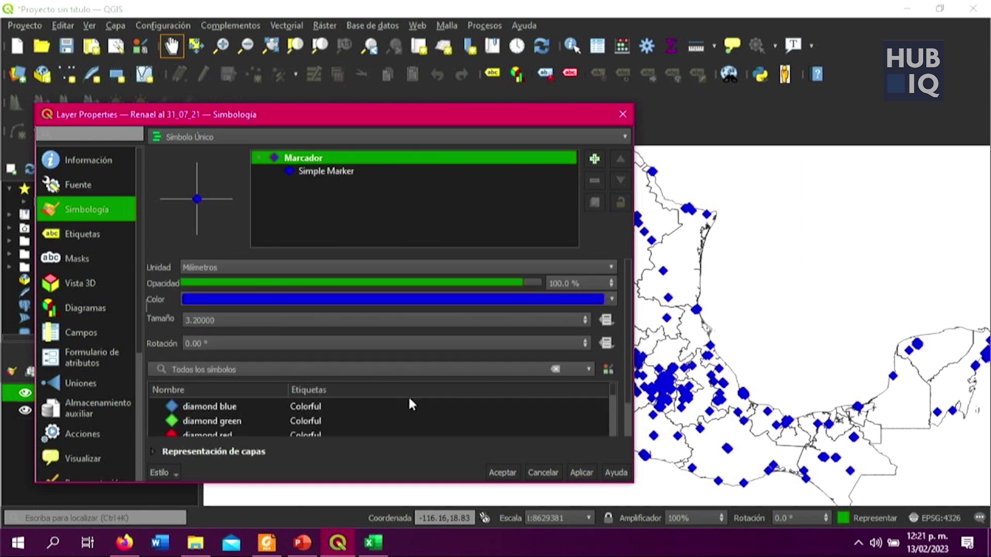
scroll(409, 402, "down", 1)
left_click_drag(611, 391, 613, 407)
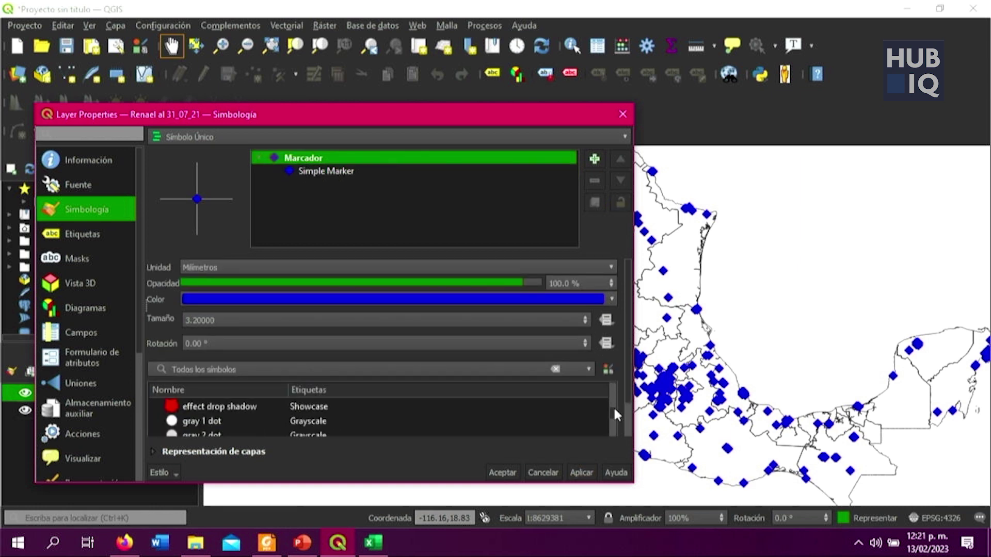
left_click(239, 401)
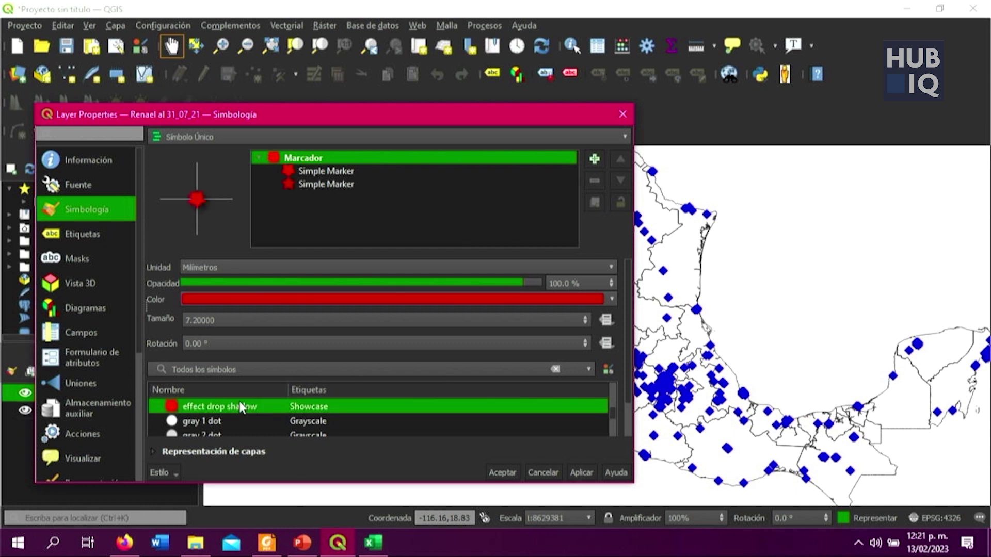
left_click(581, 473)
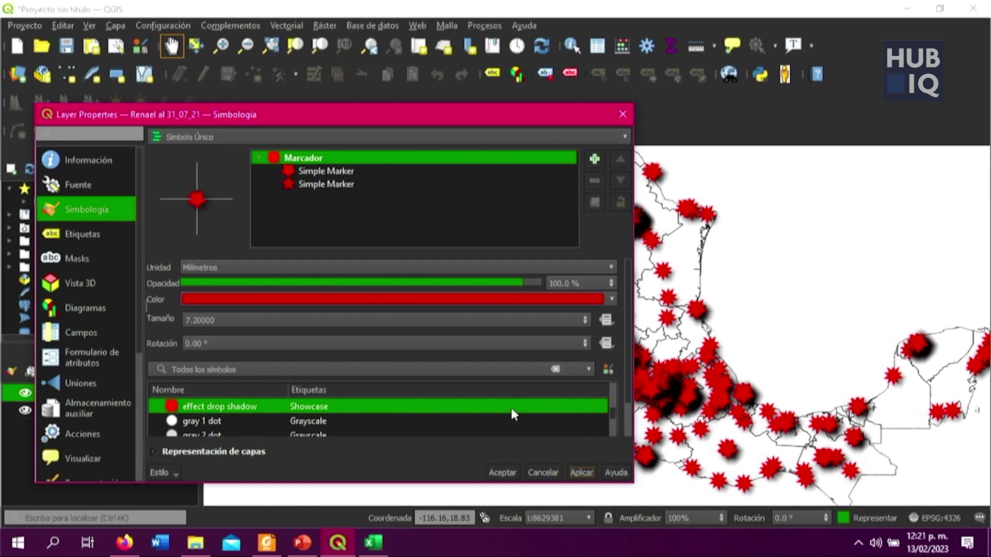
Step: Try the topo airport symbol preset on the points, apply it, and inspect its SVG Marker settings and the map
left_click_drag(610, 407, 611, 418)
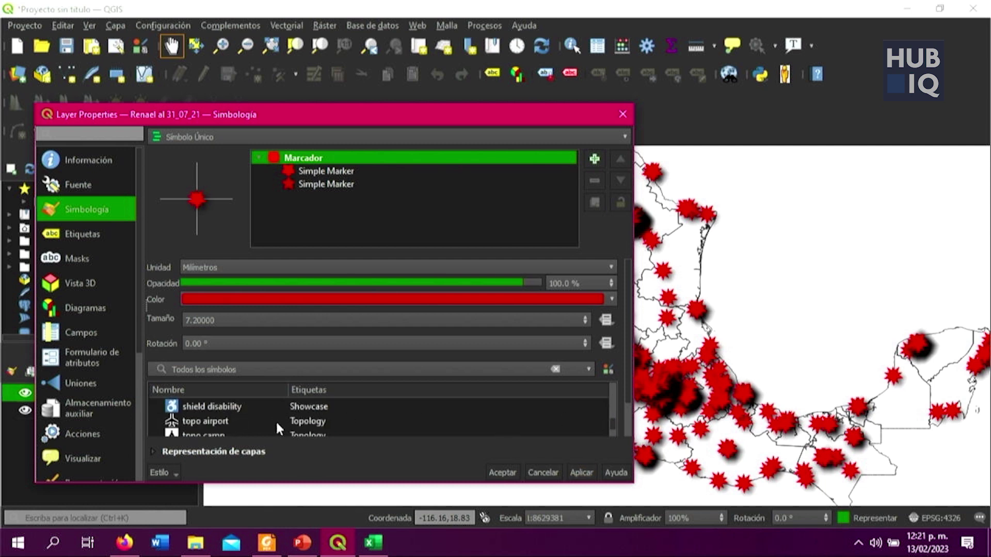
mouse_move(276, 420)
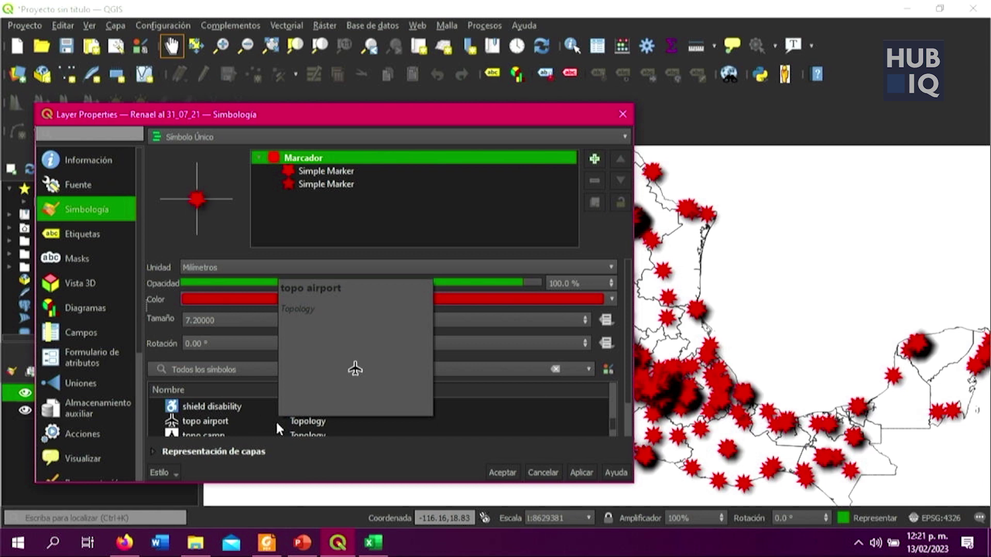
left_click(219, 421)
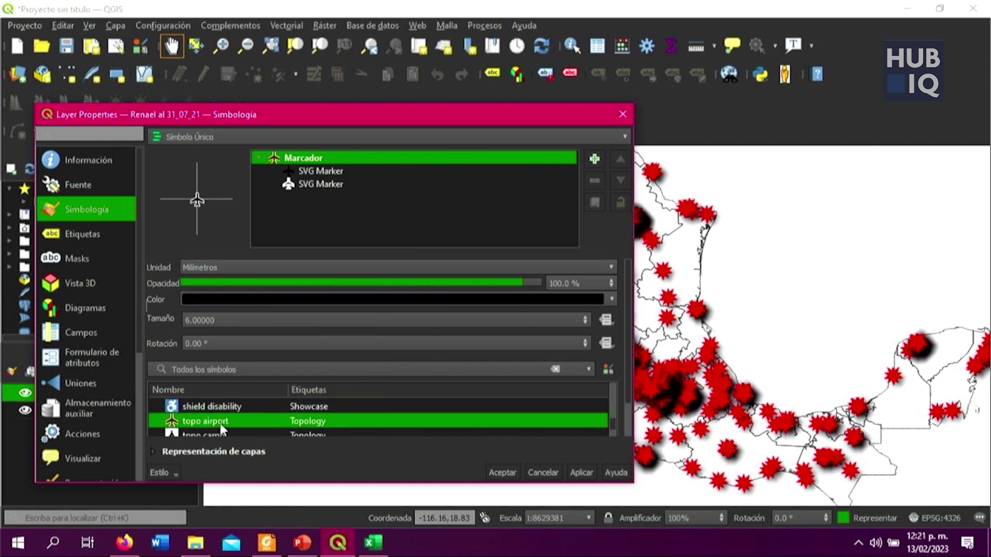
left_click(332, 172)
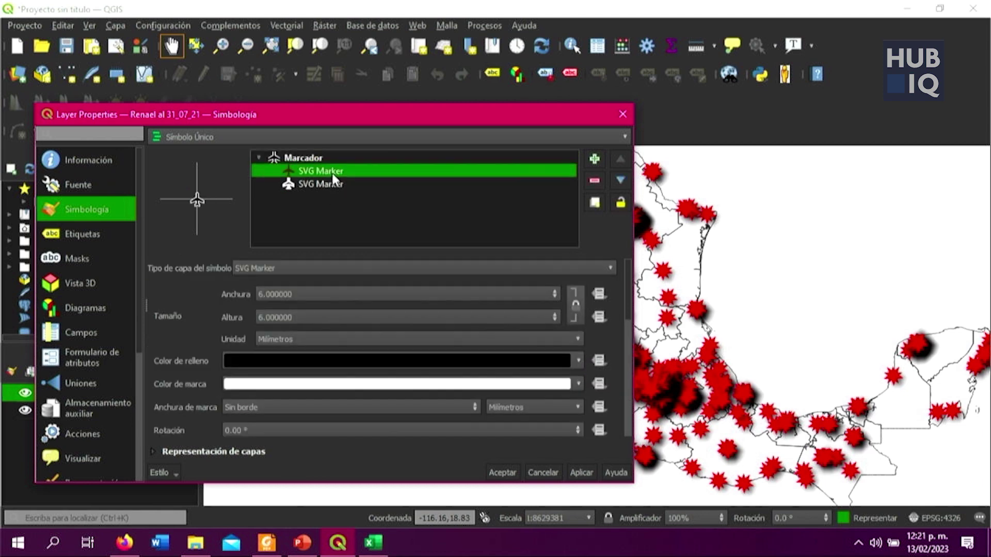
left_click(575, 471)
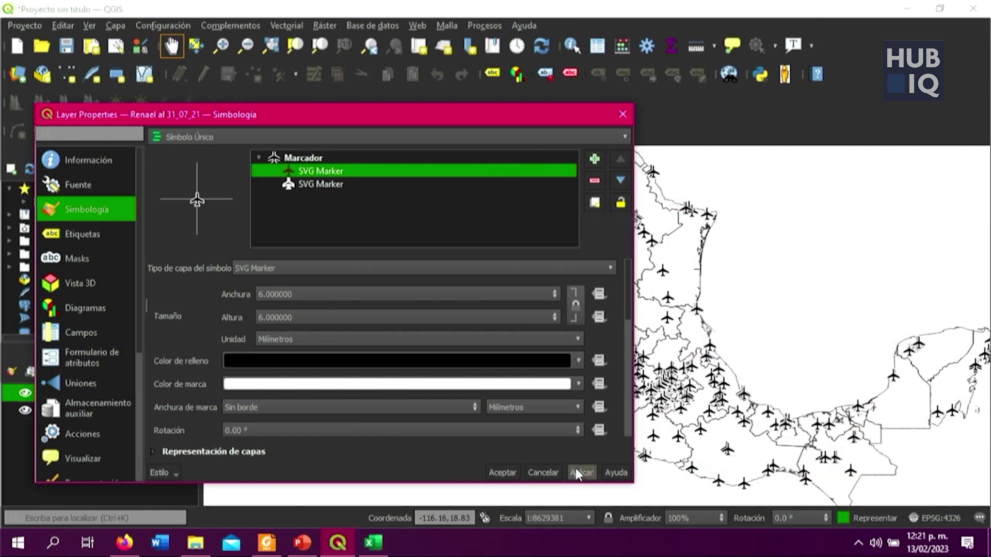
scroll(625, 379, "down", 8)
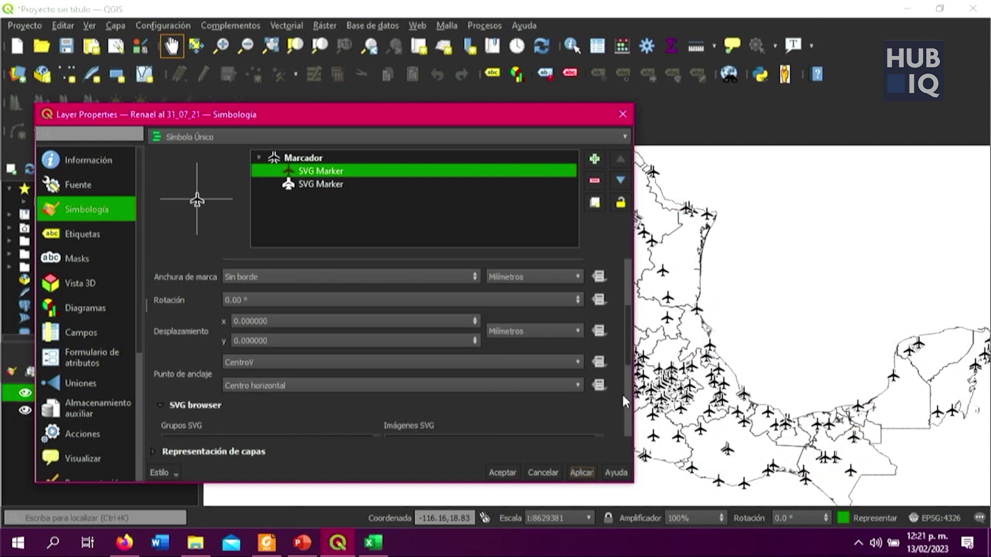
scroll(613, 403, "up", 3)
left_click_drag(458, 119, 317, 146)
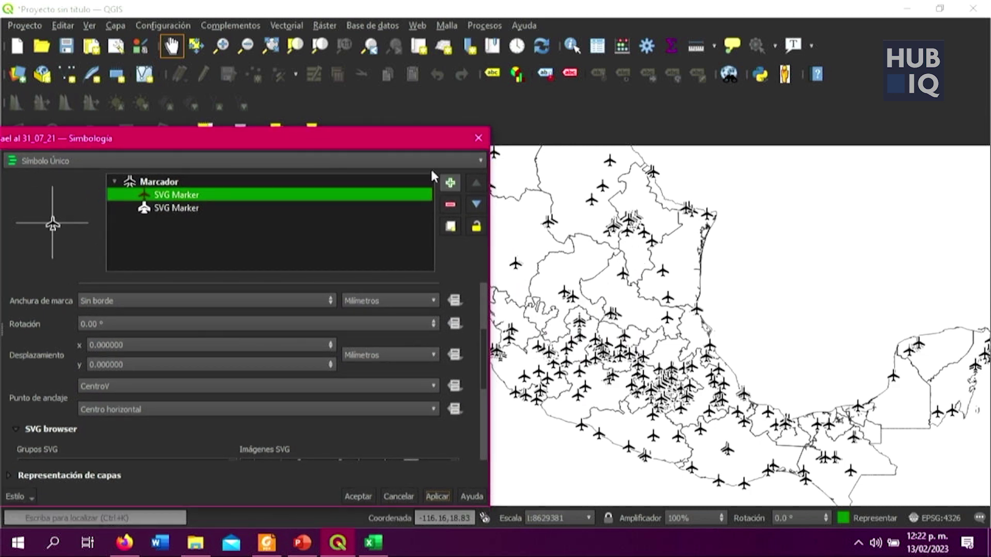
left_click_drag(417, 135, 549, 125)
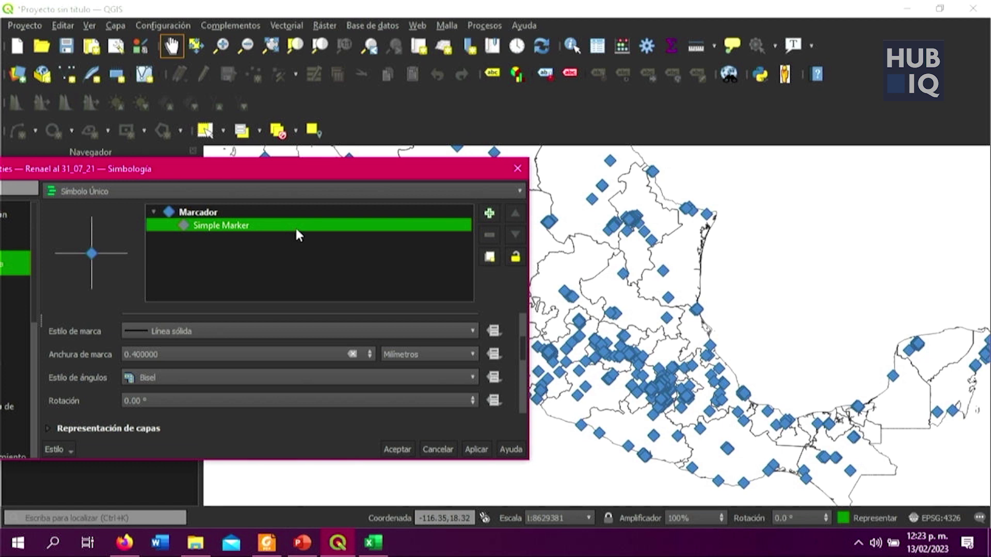
Step: Try thicker stroke widths on the blue diamond marker, raising it to 1.4 and applying 0.6 millimetres
left_click(369, 352)
left_click(369, 351)
left_click(369, 351)
left_click(369, 351)
left_click(369, 351)
left_click(254, 351)
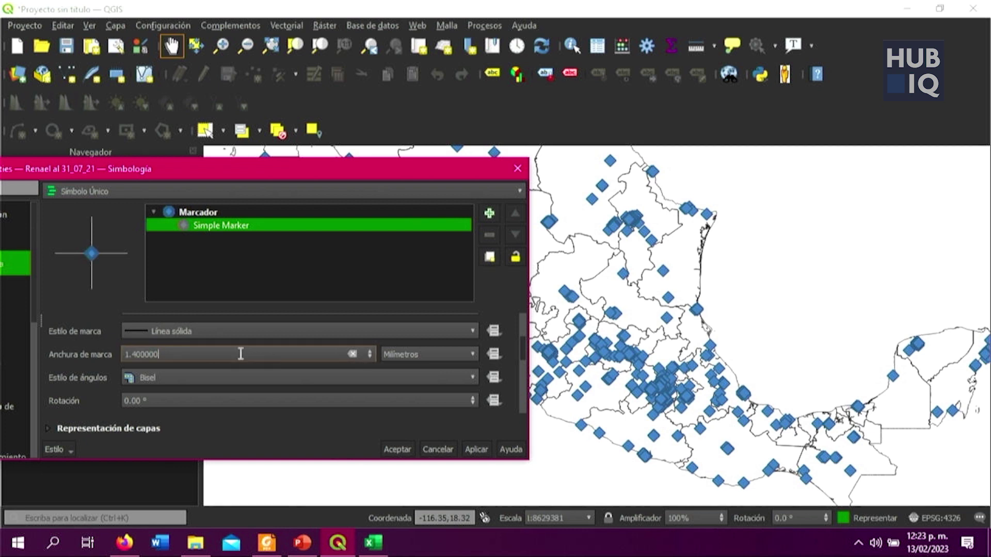
left_click_drag(227, 352, 129, 348)
type("0")
type("0.6")
left_click(474, 448)
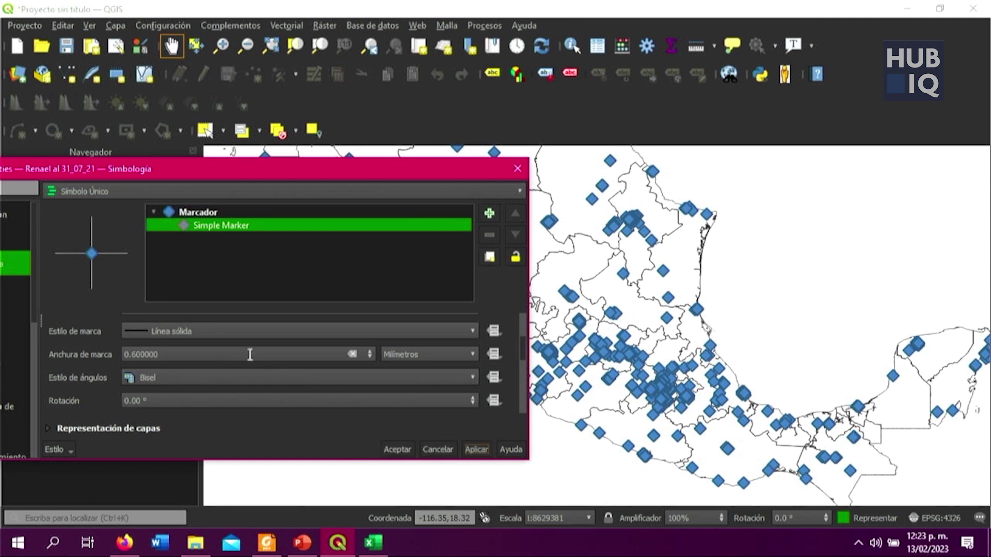
Step: Set the blue diamond marker's stroke width to 0.4 millimetres, then apply and accept the layer properties
left_click(137, 354)
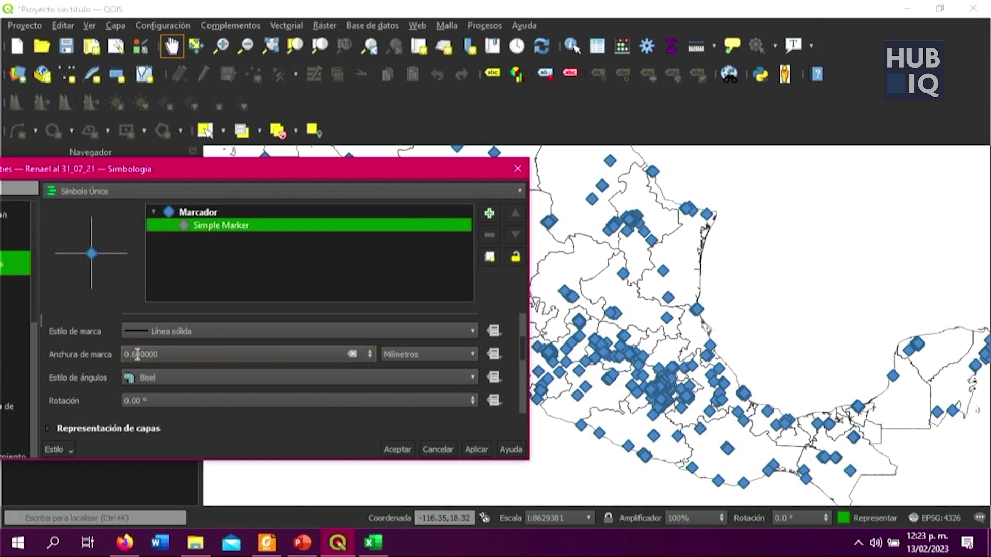
key("BackSpace")
type("4")
left_click(475, 450)
left_click(398, 449)
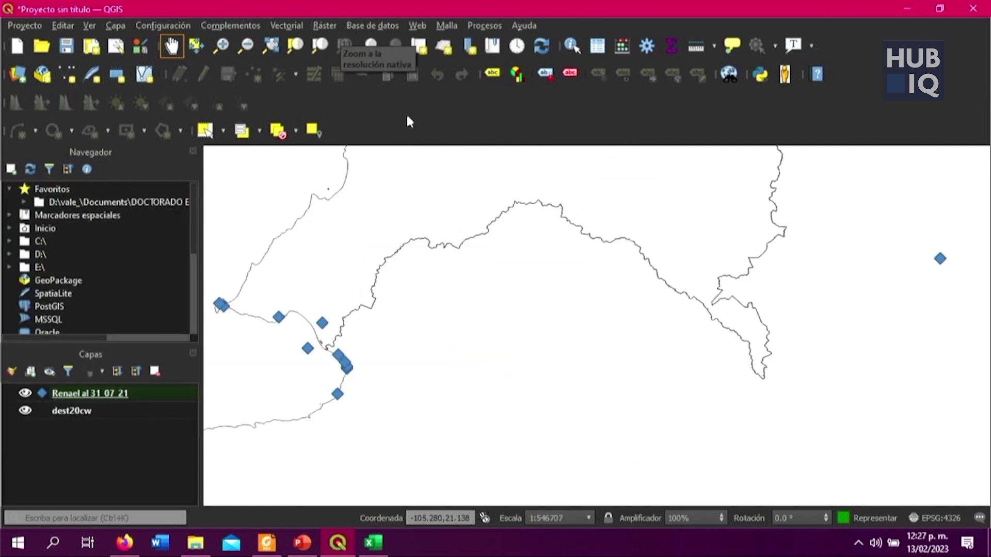
scroll(436, 238, "down", 1)
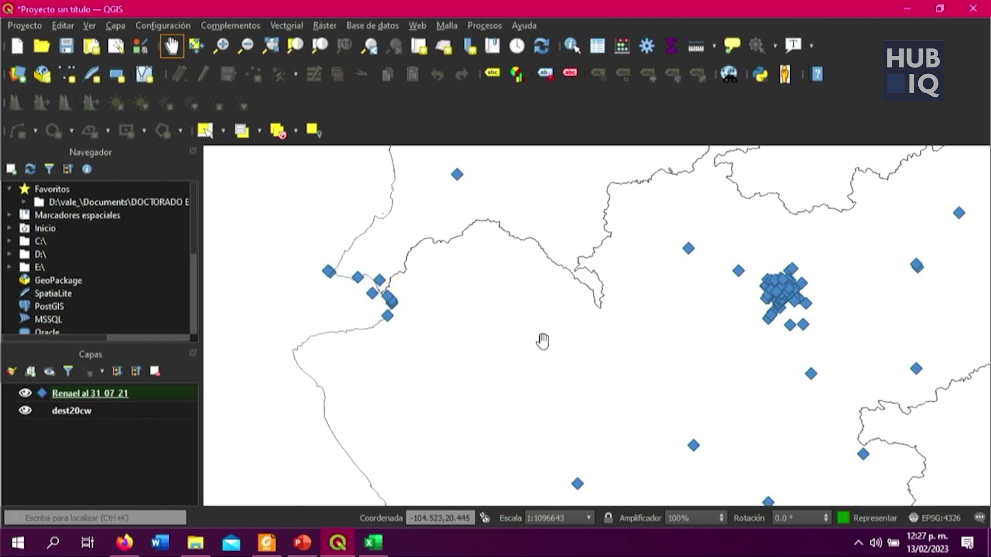
left_click_drag(542, 340, 546, 324)
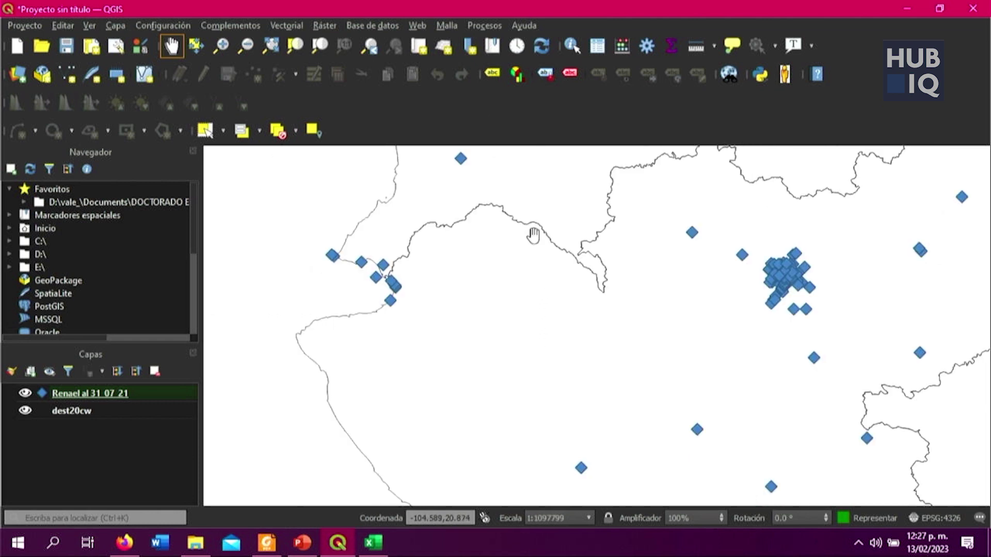
scroll(530, 231, "up", 1)
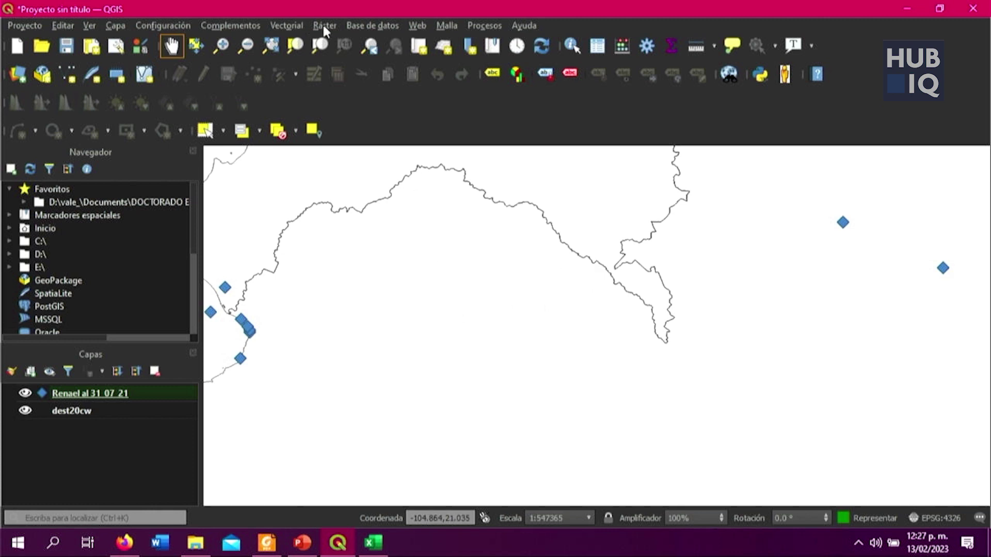
Step: Set up the count points in polygon analysis with dest20cw as the polygon layer
left_click(299, 25)
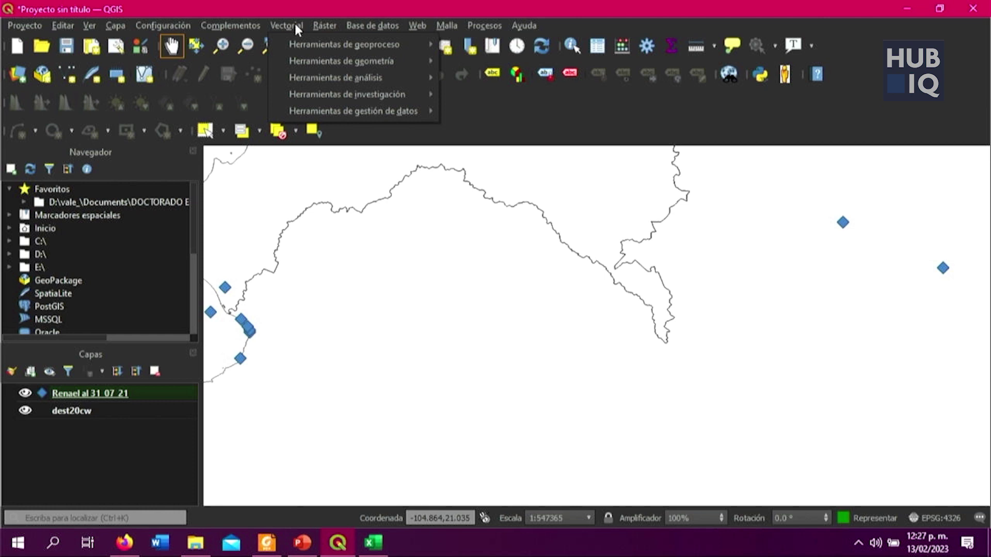
mouse_move(326, 78)
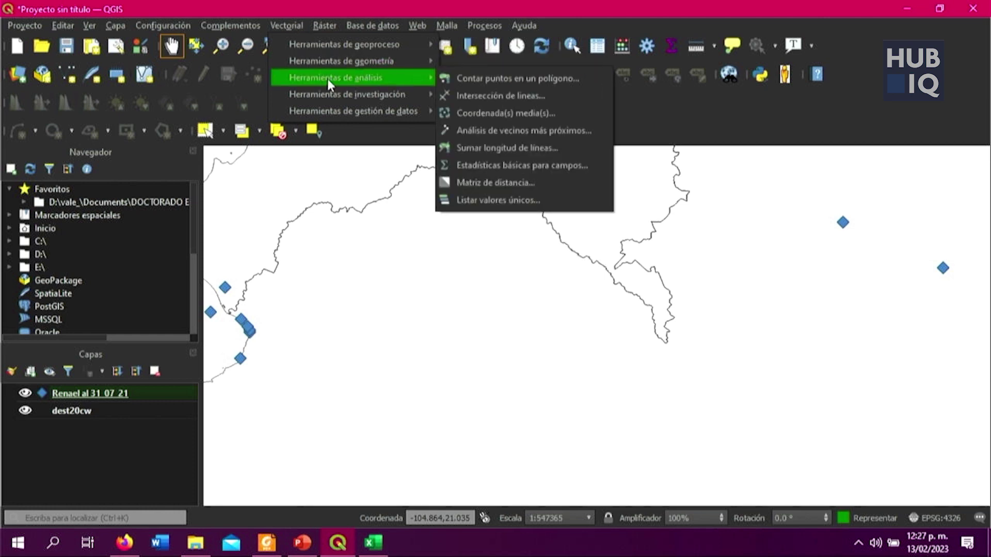
left_click(490, 79)
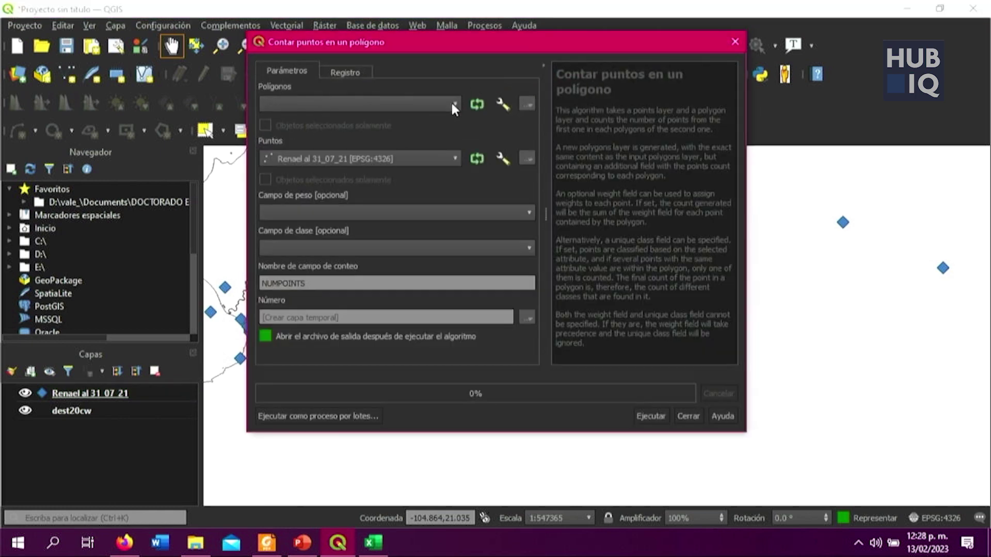
left_click(451, 103)
left_click(407, 103)
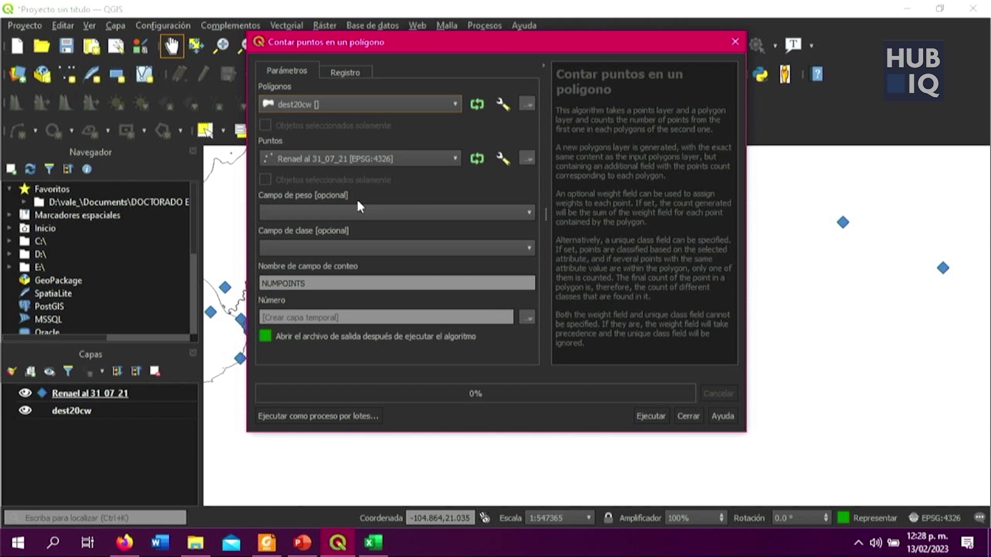
Step: Run the count on the Renael al 31_07_21 points without weight or class field, outputting a temporary layer, and close the dialog
left_click(520, 217)
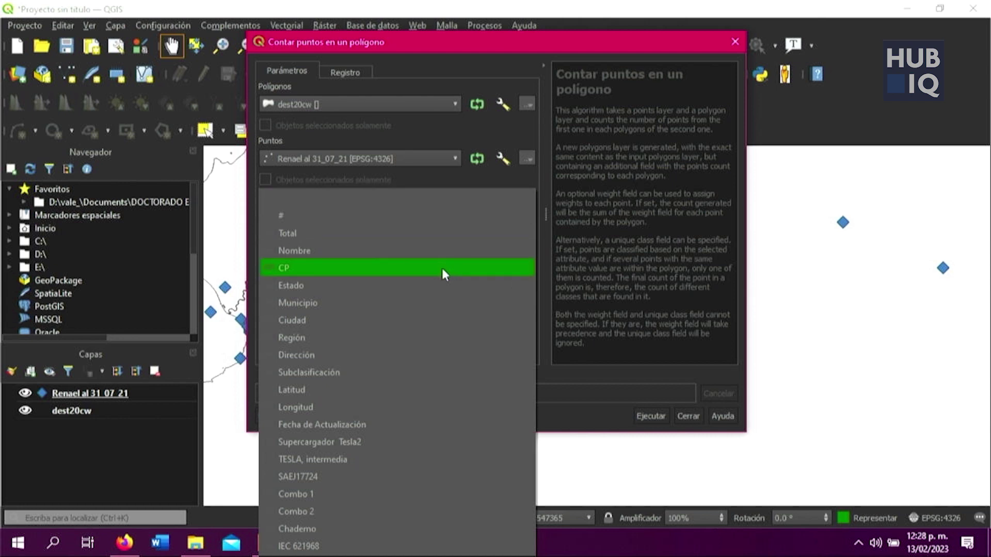
left_click(511, 176)
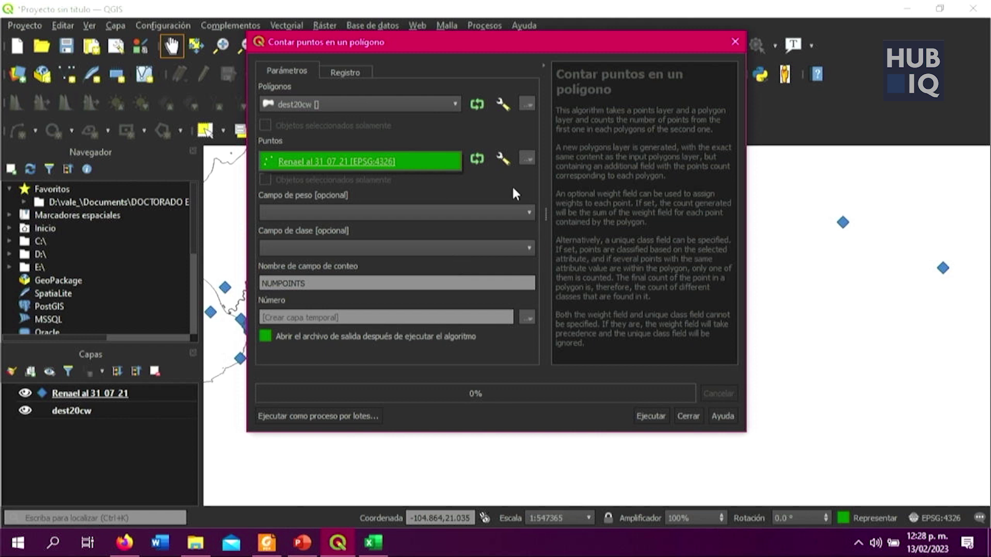
left_click(663, 416)
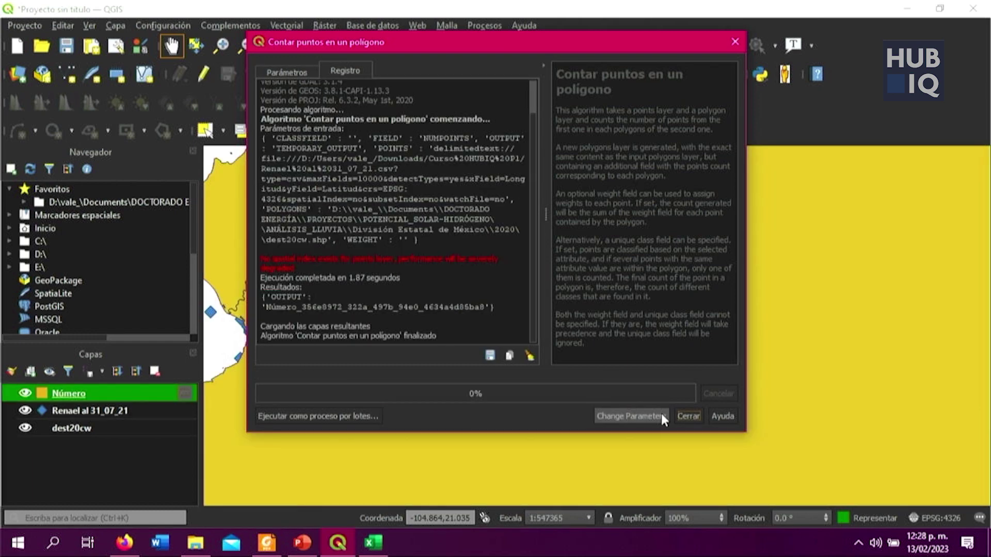
left_click(691, 414)
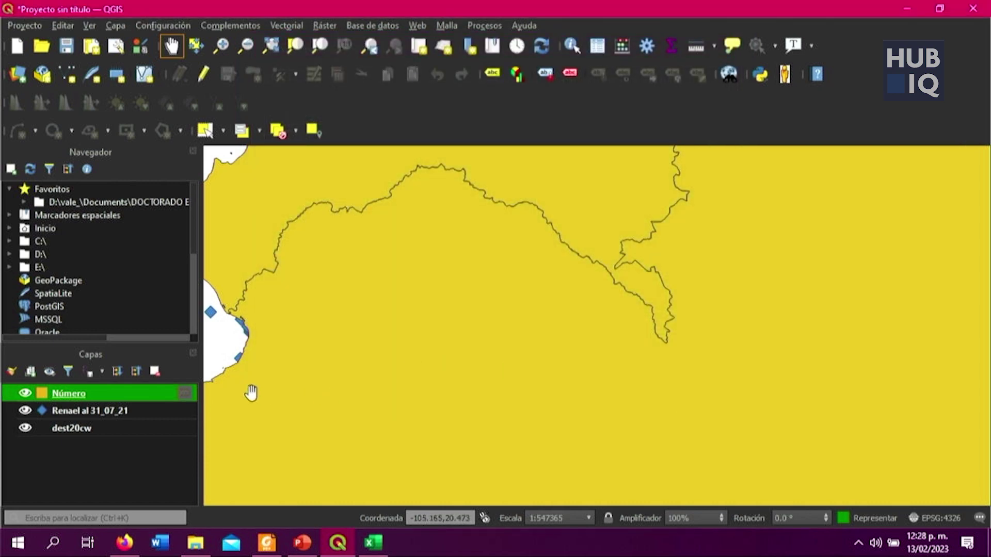
Step: Open the Número layer's attribute table, minimize it, and view the resulting state polygons across Mexico on the map
right_click(169, 393)
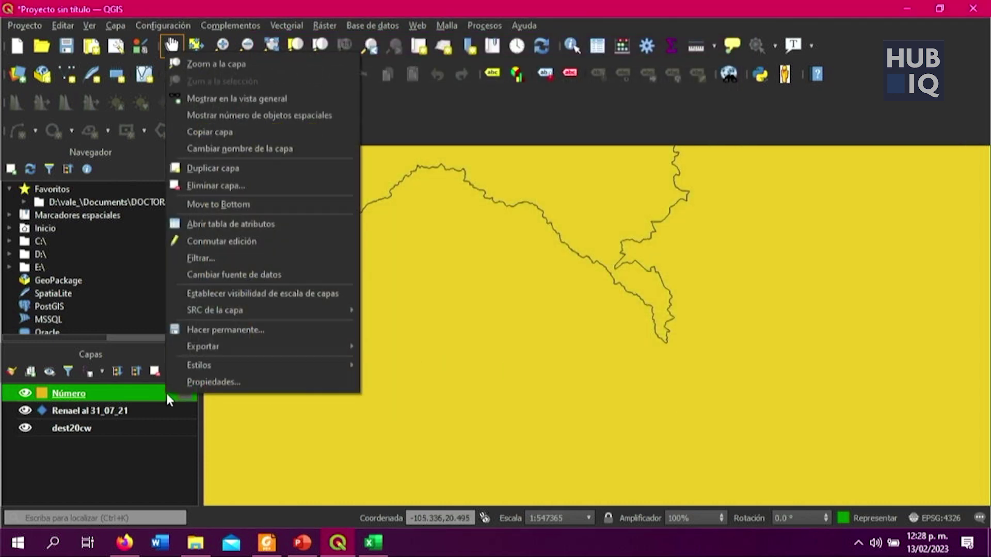
left_click(217, 226)
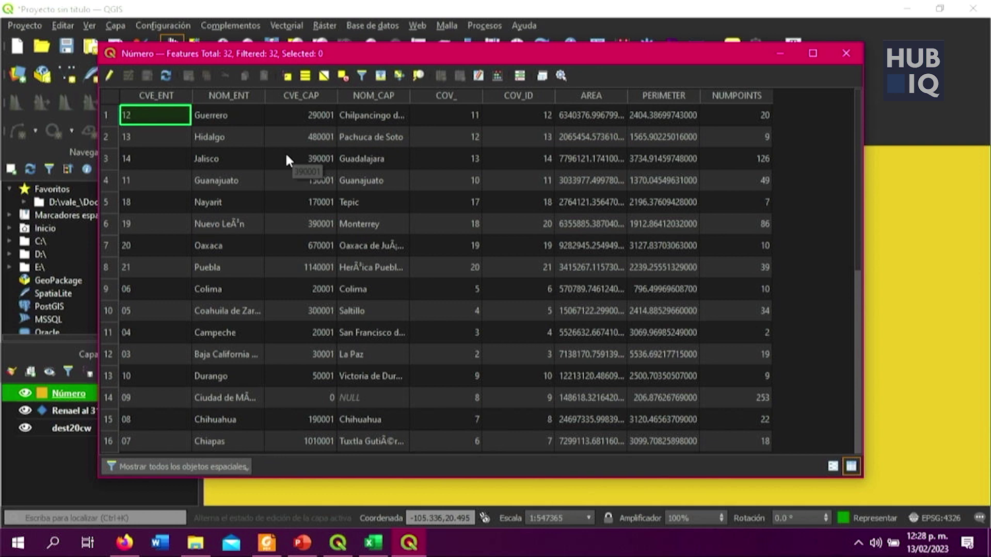
left_click(779, 54)
scroll(639, 290, "down", 3)
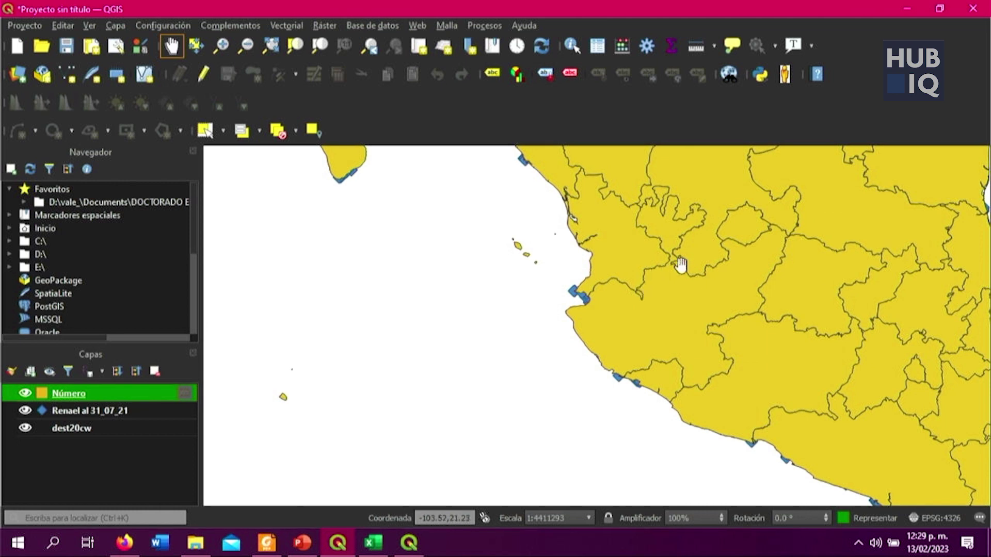
left_click_drag(680, 264, 657, 314)
scroll(657, 314, "down", 1)
left_click_drag(686, 272, 653, 319)
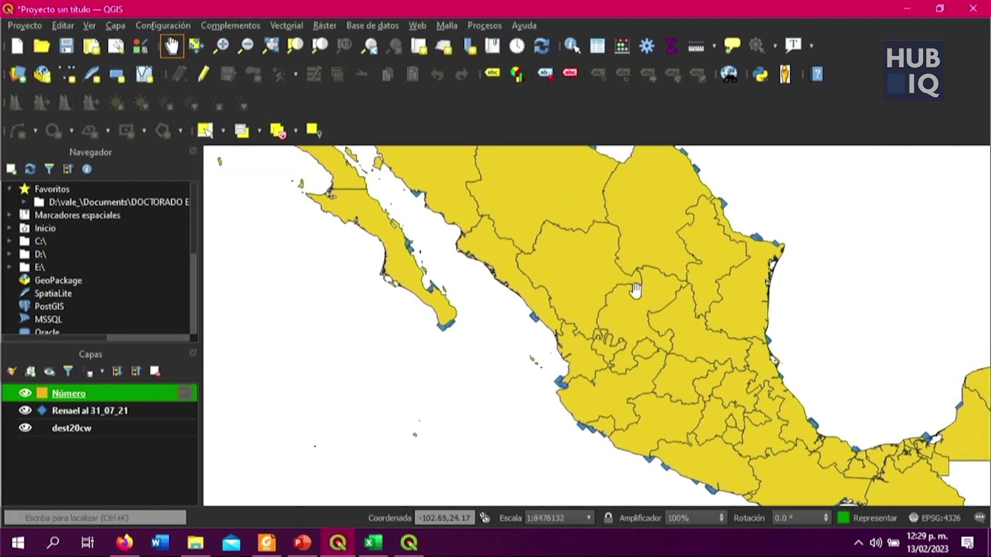
Step: Restore the Número attribute table, review the NUMPOINTS values for all the states, and close the table
left_click(407, 545)
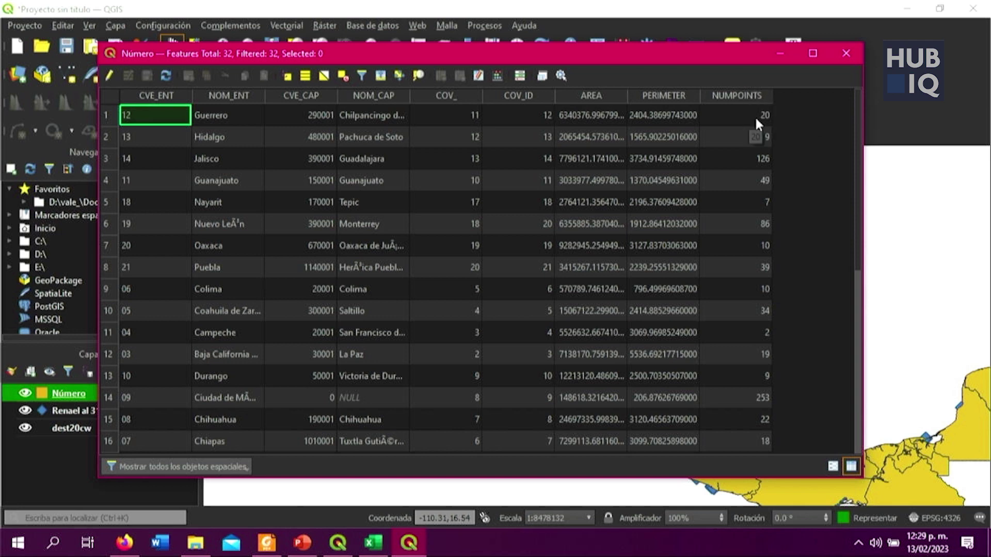
left_click(757, 114)
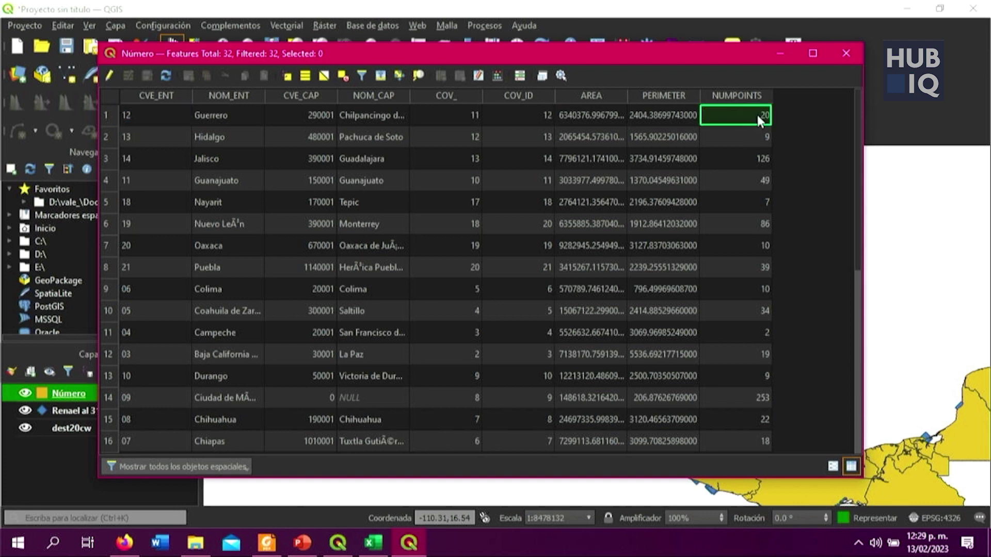
left_click(760, 136)
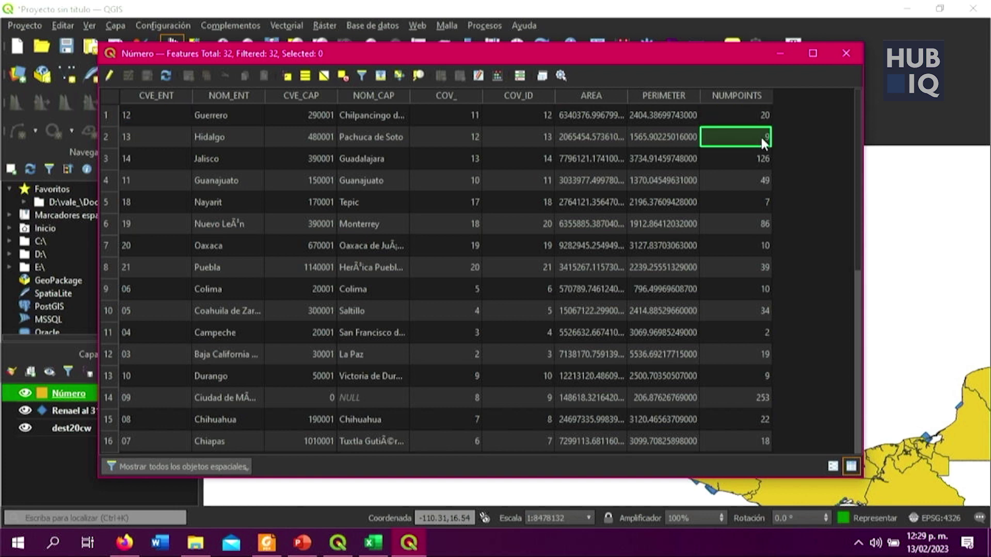
scroll(738, 177, "down", 5)
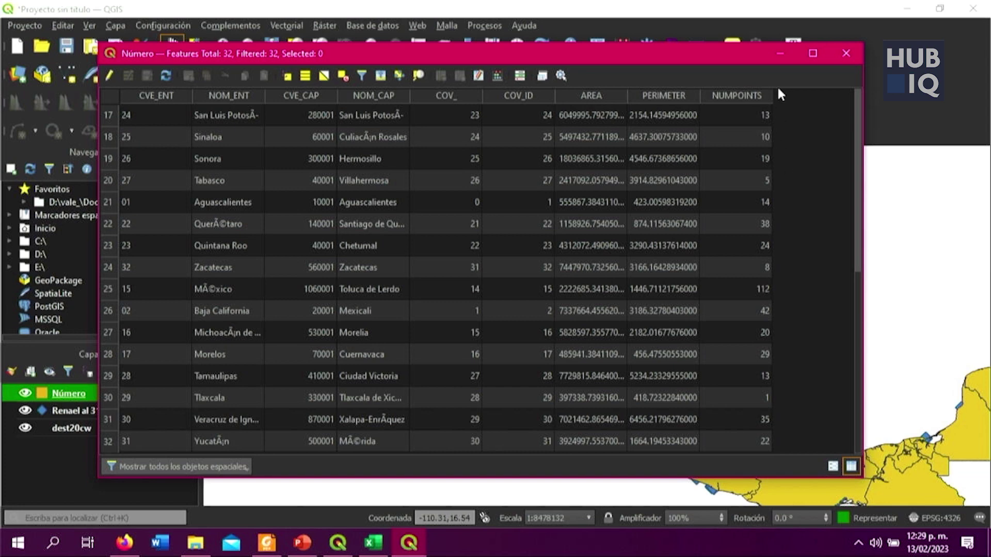
left_click(845, 53)
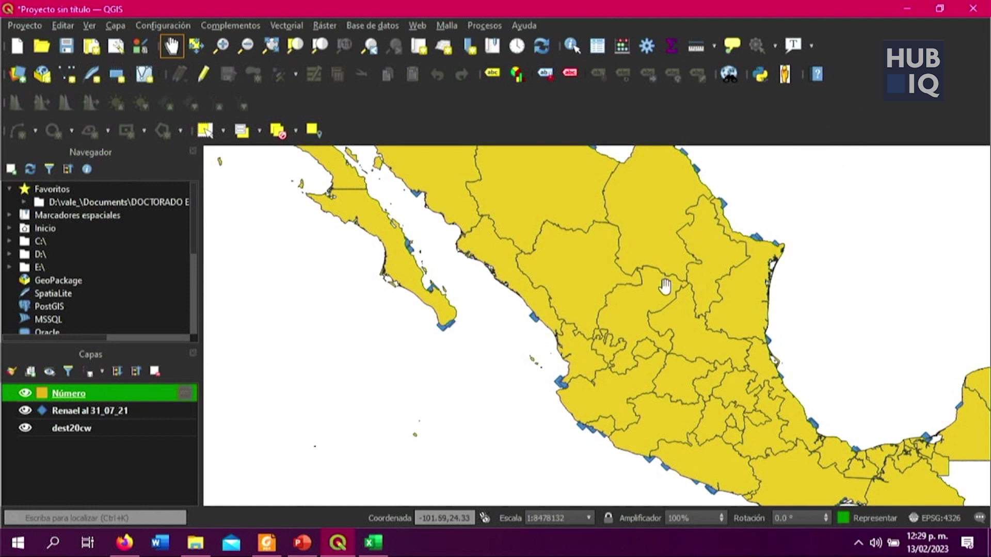
left_click_drag(666, 287, 666, 328)
scroll(666, 328, "down", 1)
scroll(667, 327, "up", 1)
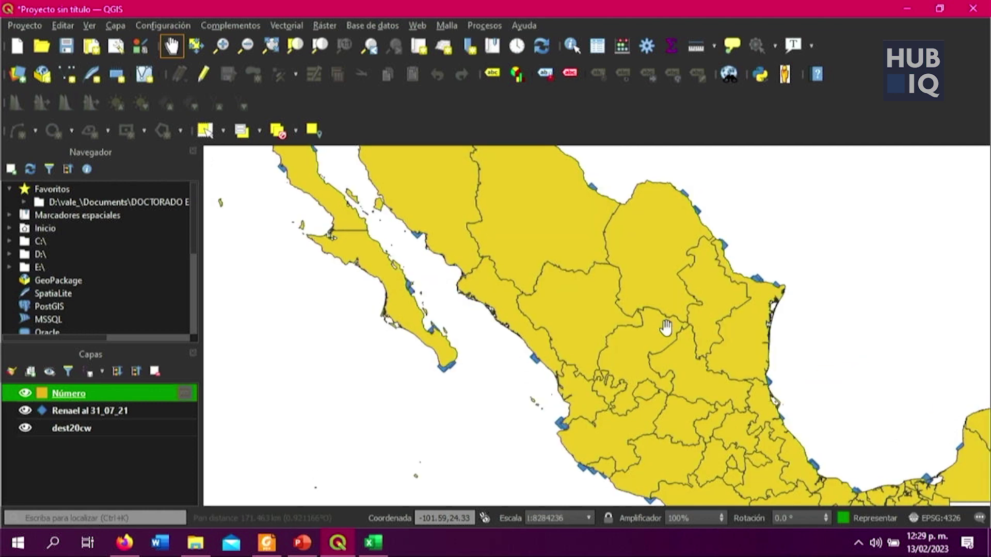